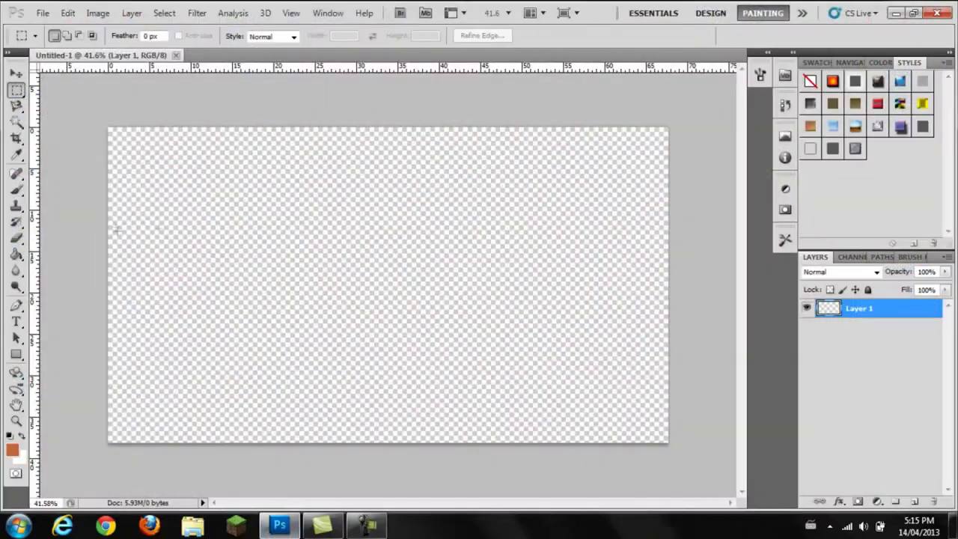
Place the Man Utd kit image at the canvas top-left, enlarged
left_click(126, 303)
left_click(234, 223)
mouse_move(240, 273)
left_mouse_down()
mouse_move(367, 277)
mouse_move(287, 140)
left_mouse_up()
left_click_drag(290, 308, 378, 397)
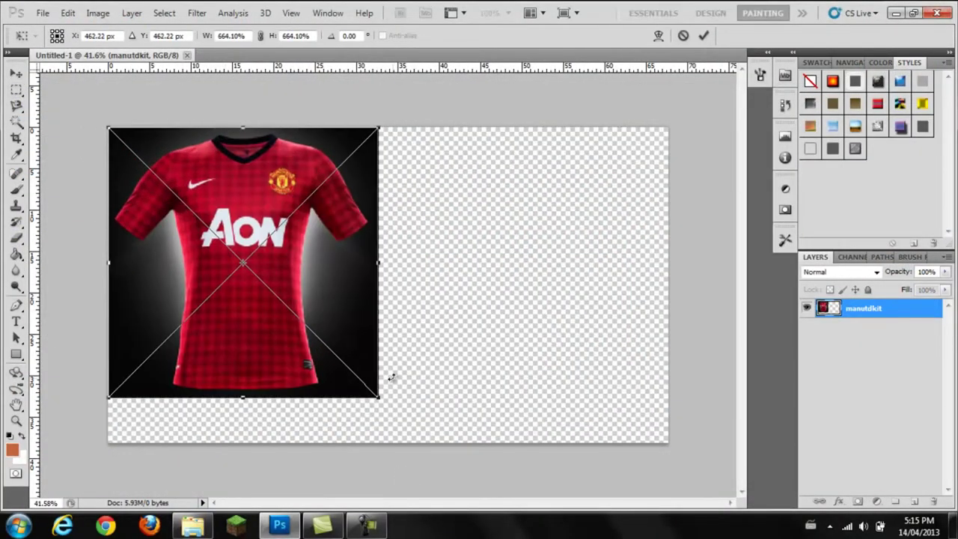
key("Return")
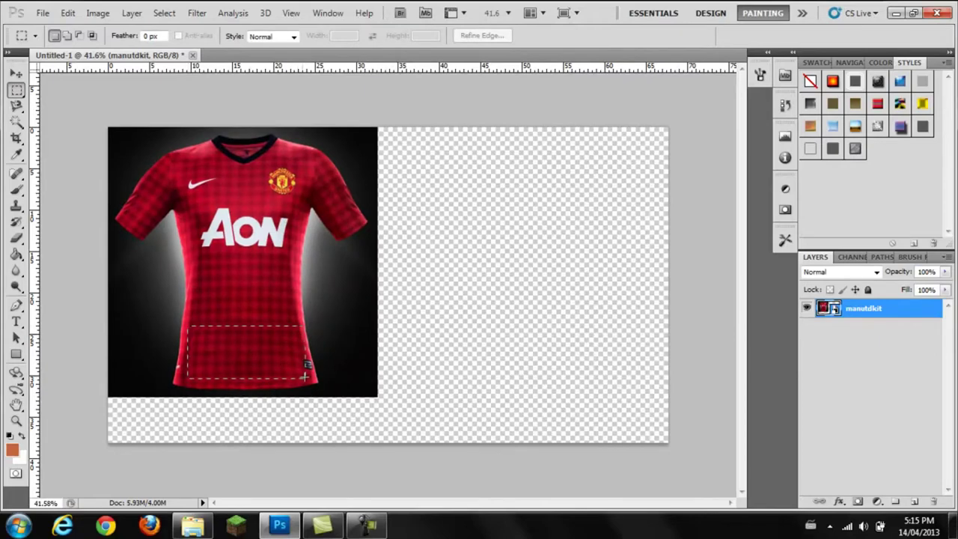
Rasterize the kit layer and delete everything outside the selected hem patch
right_click(872, 309)
left_click(793, 299)
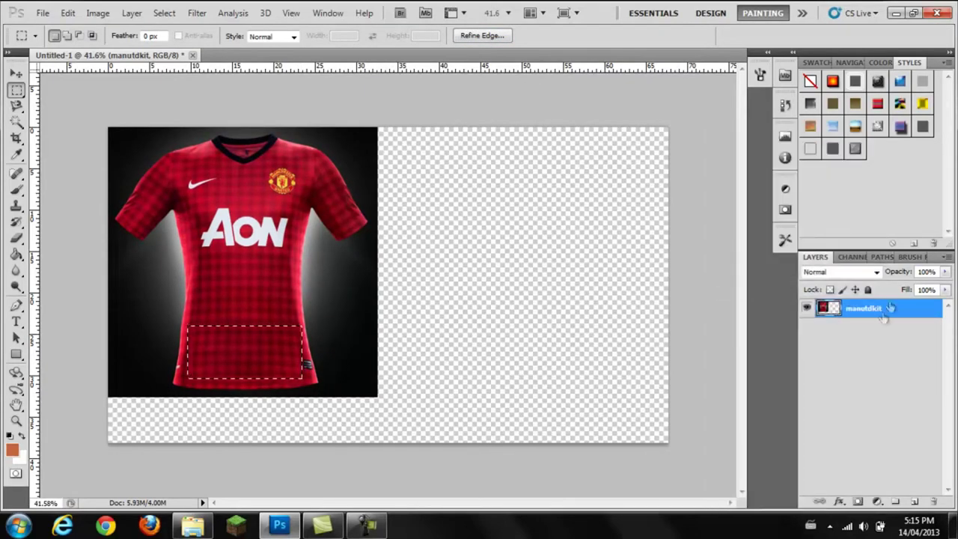
left_click(164, 13)
left_click(197, 71)
key("Delete")
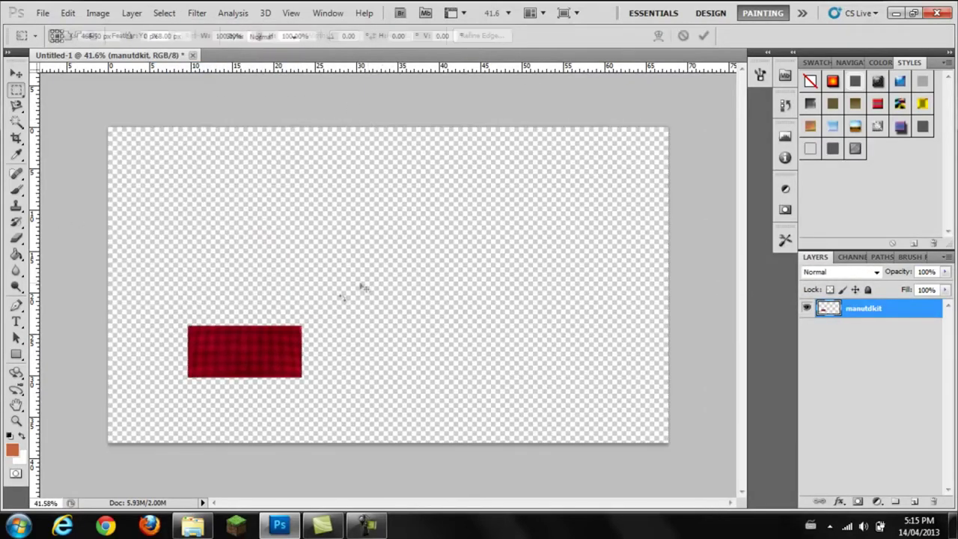
Stretch the checked fabric patch to cover most of the canvas
key("ctrl+t")
left_click_drag(302, 325, 622, 179)
left_click_drag(542, 235, 438, 171)
mouse_move(546, 325)
left_mouse_down()
mouse_move(411, 429)
mouse_move(407, 454)
left_mouse_up()
key("Return")
left_click(914, 501)
Fill Layer 1 with pure red using the Paint Bucket
double_click(913, 307)
left_click(914, 277)
left_click(12, 449)
left_click_drag(498, 145, 498, 121)
left_click(479, 103)
left_click(615, 117)
left_click(16, 338)
left_click(17, 254)
left_click(418, 291)
Fill Layer 2 with black and stack the black and red layers below the kit pattern
left_click(861, 308)
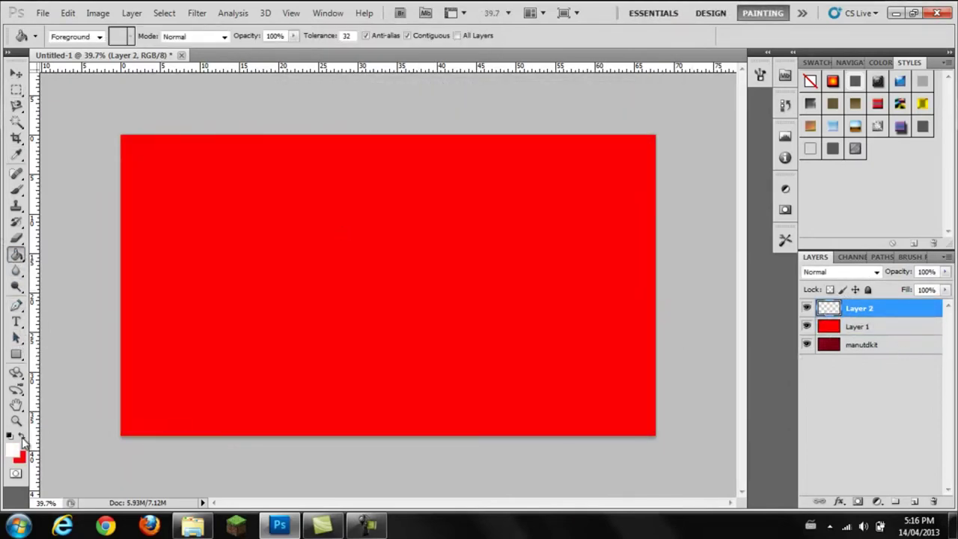
left_click(9, 436)
left_click(299, 304)
double_click(883, 307)
key("Escape")
left_click_drag(884, 307, 883, 352)
double_click(882, 315)
key("Escape")
left_click_drag(882, 314, 898, 327)
Lower the kit pattern's opacity to 53% and Layer 1's opacity to 59%
left_click(924, 308)
mouse_move(945, 271)
left_mouse_down()
mouse_move(904, 294)
mouse_move(920, 293)
left_mouse_up()
left_click(898, 326)
Browse the Pictures folder and pick the wayne rooney photo
left_click(942, 475)
left_click(193, 526)
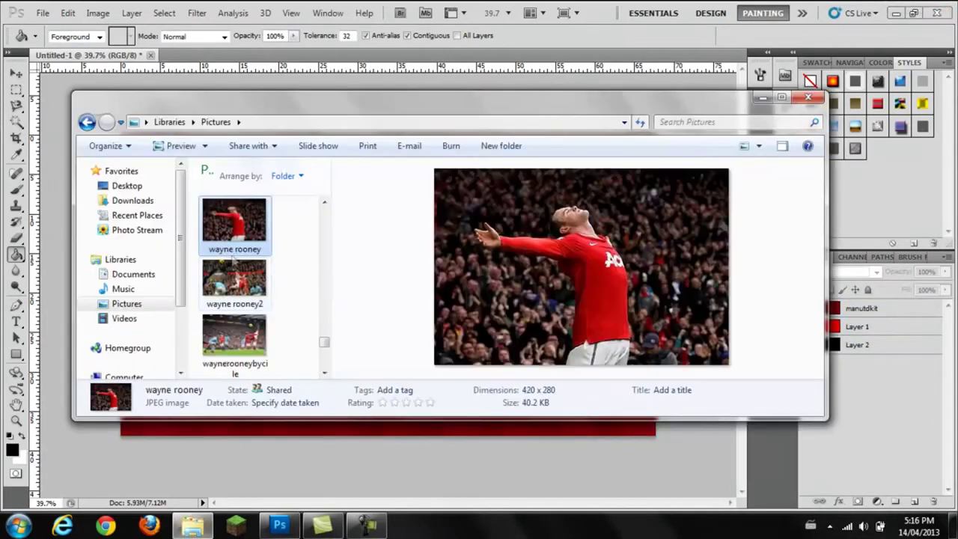
left_click(234, 329)
scroll(326, 344, "up", 2)
scroll(325, 345, "up", 2)
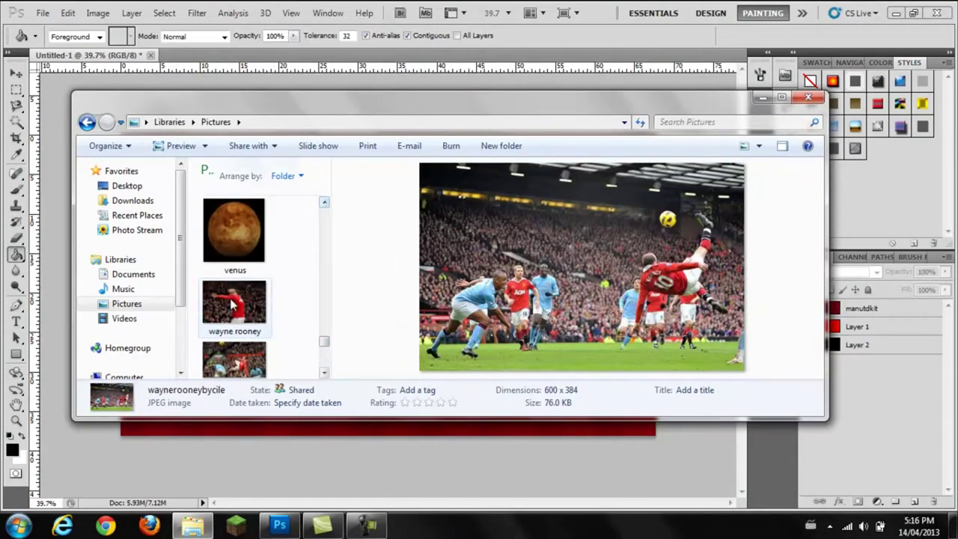
left_click(239, 303)
scroll(307, 303, "up", 3)
Place the Rooney photo at the canvas bottom-left, enlarged over most of the canvas
left_click(229, 277)
mouse_move(229, 278)
left_mouse_down()
mouse_move(380, 289)
mouse_move(198, 358)
left_mouse_up()
key("Return")
left_click_drag(269, 306, 528, 163)
key("ctrl+t")
key("Return")
Select the dark stadium background with Magic Wand and Quick Selection, cleaning around hair and side figures
left_click(15, 122)
left_click(464, 195)
right_click(15, 122)
left_click(67, 137)
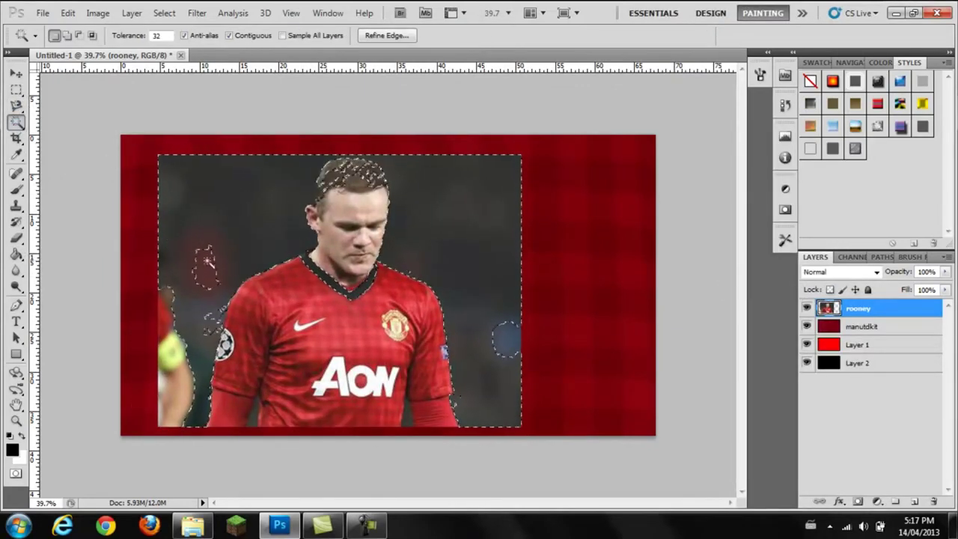
right_click(15, 122)
left_click(68, 122)
left_click_drag(210, 270, 217, 330)
left_click_drag(352, 176, 469, 222)
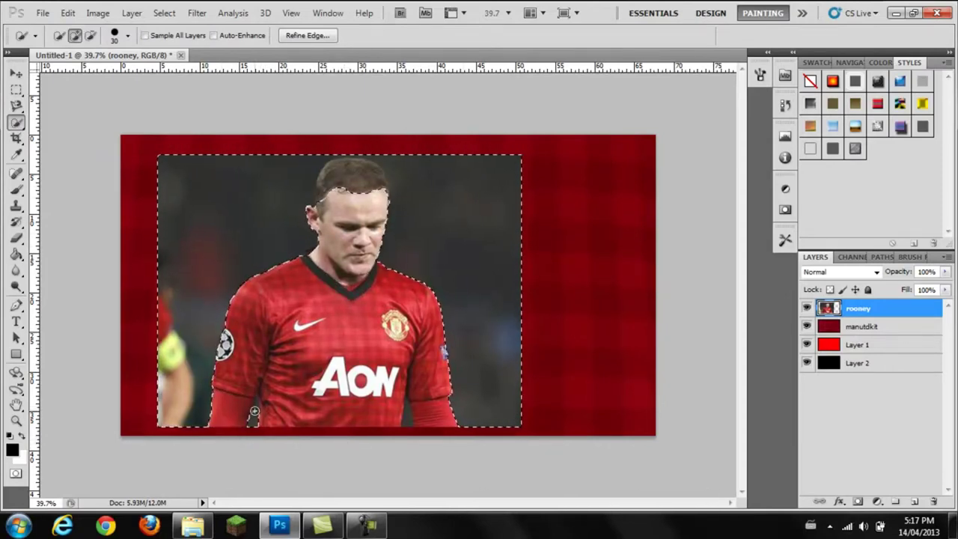
left_click(408, 415)
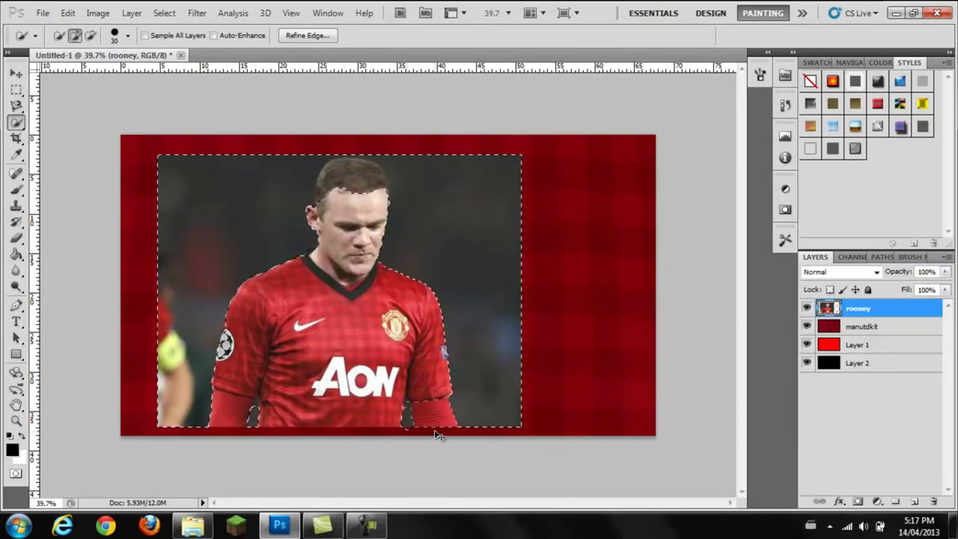
Invert the selection onto the player and extend it over the top of his hair
left_click(164, 13)
left_click(193, 70)
left_click_drag(358, 195, 308, 255)
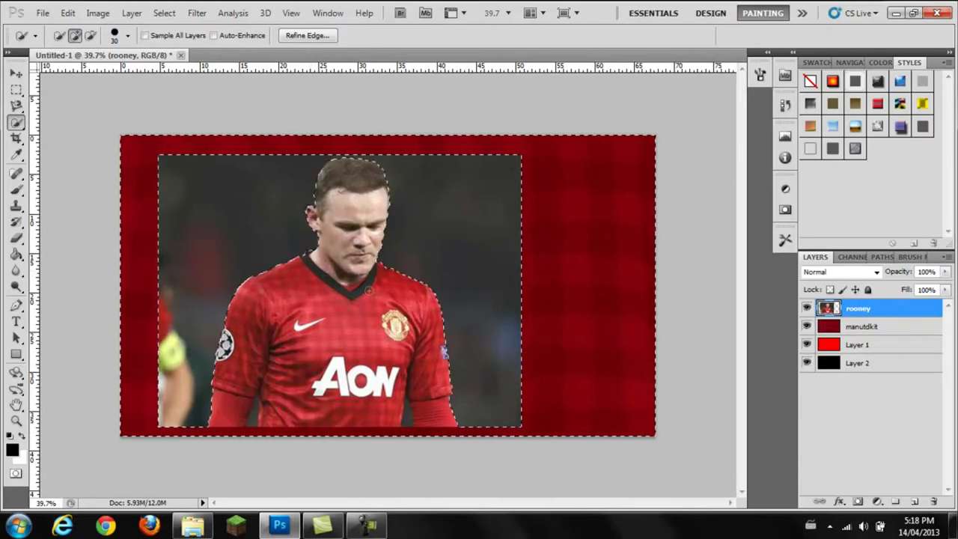
key("ctrl+alt+r")
Output the refined selection to a new rooney copy layer and zoom in on its bottom
left_click(702, 382)
left_click(644, 416)
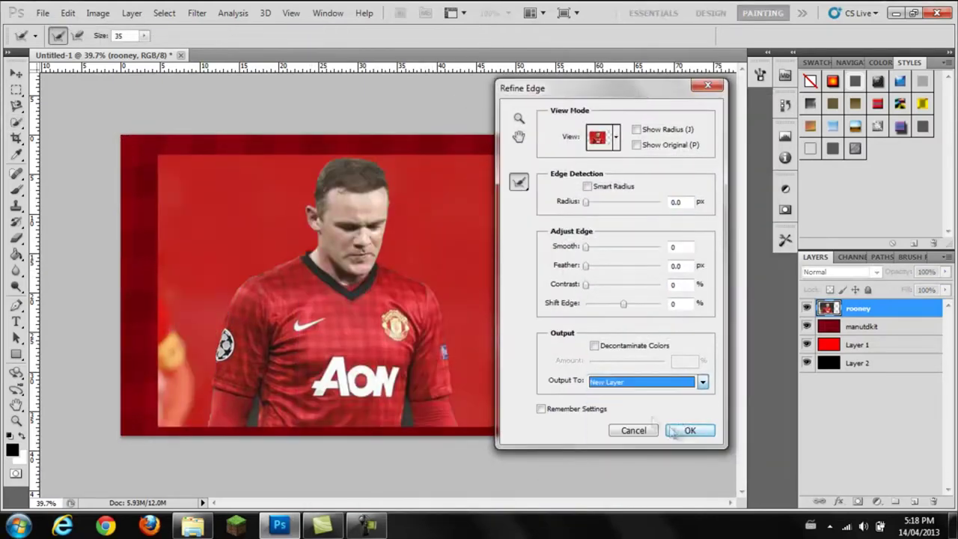
left_click(677, 431)
key("e")
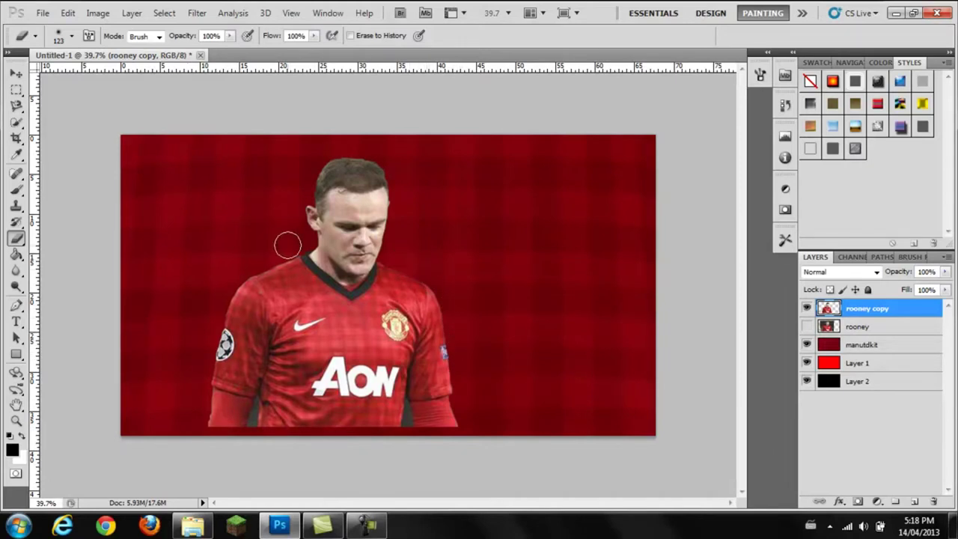
key("p")
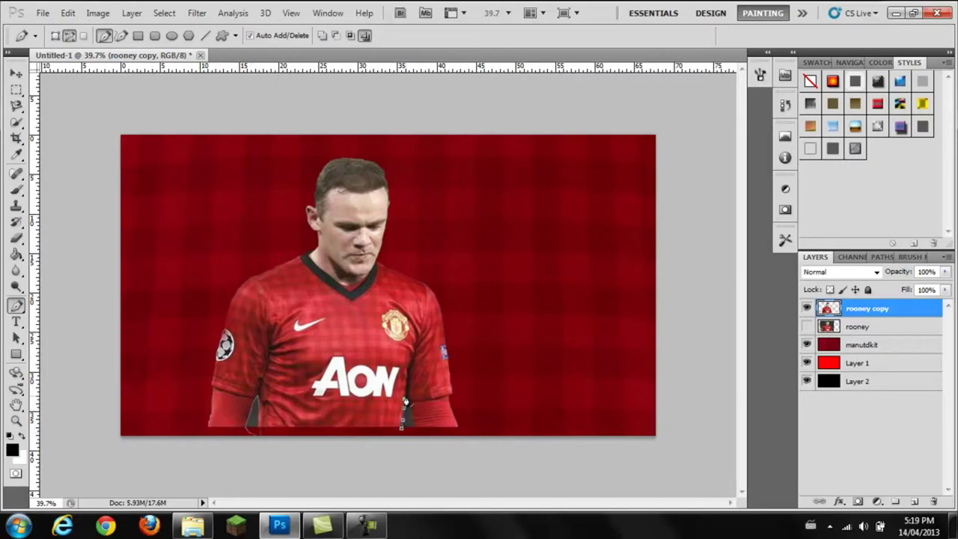
right_click(414, 438)
key("Escape")
scroll(434, 316, "up", 3)
Erase the cutout's bottom edges clean with a size 27 eraser
key("b")
left_click(71, 35)
key("Escape")
scroll(384, 358, "down", 3)
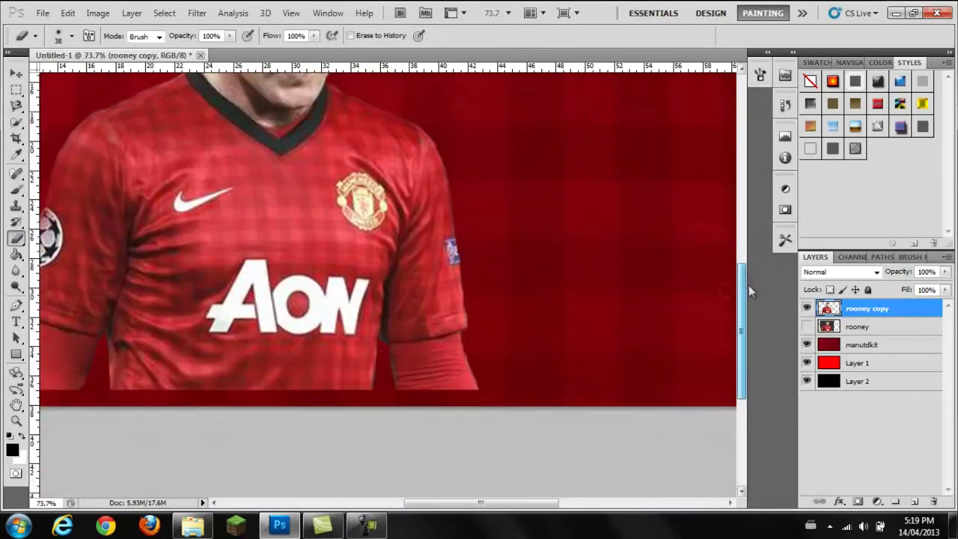
left_click(71, 35)
left_click_drag(52, 72, 45, 72)
key("Return")
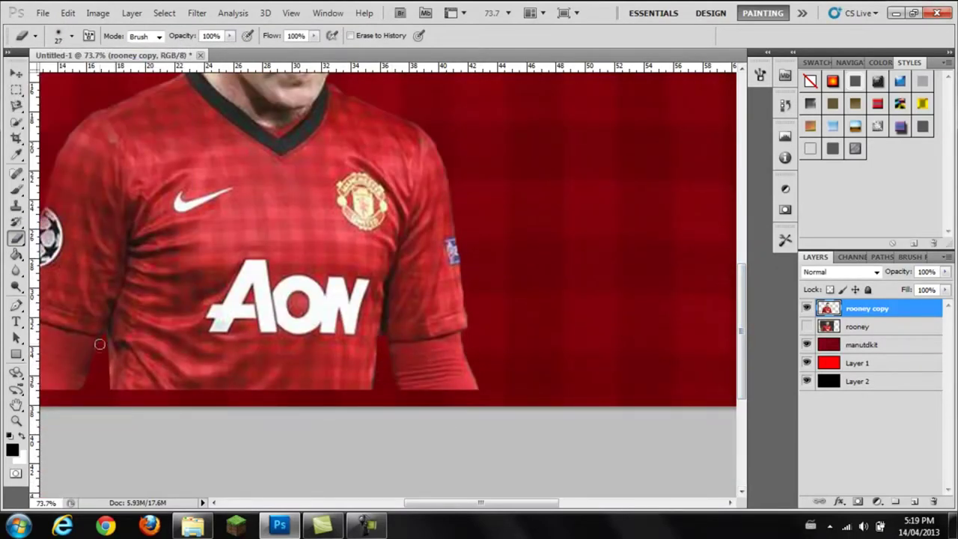
scroll(321, 412, "down", 3)
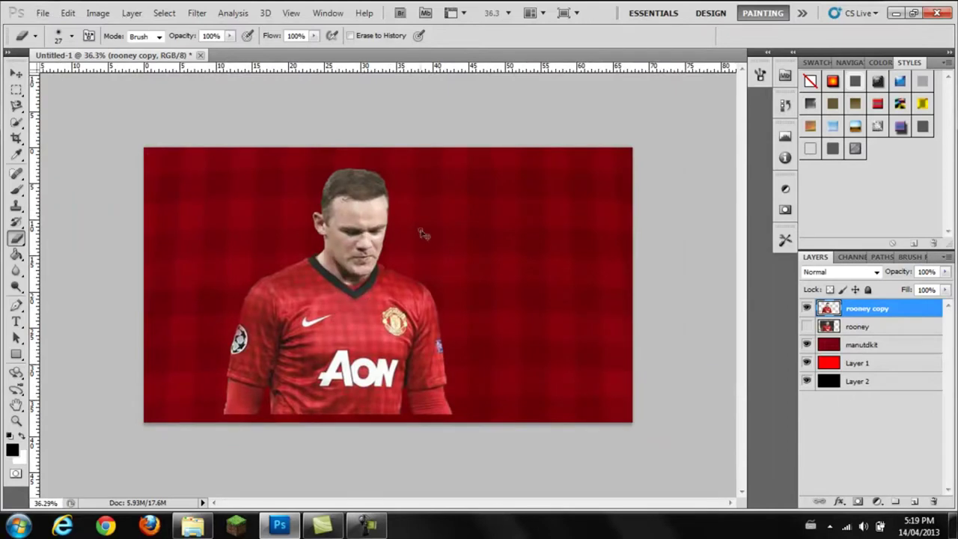
key("ctrl+t")
Shrink the Rooney cutout toward the bottom-left corner and give it a white Outer Glow
mouse_move(380, 247)
left_mouse_down()
mouse_move(297, 295)
mouse_move(374, 250)
left_mouse_up()
key("Return")
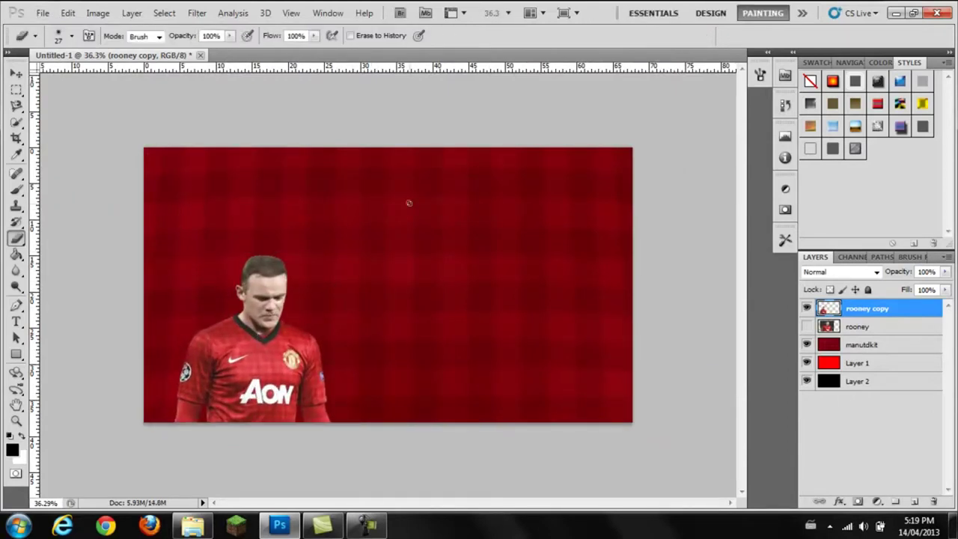
double_click(826, 310)
left_click(536, 327)
left_click(682, 331)
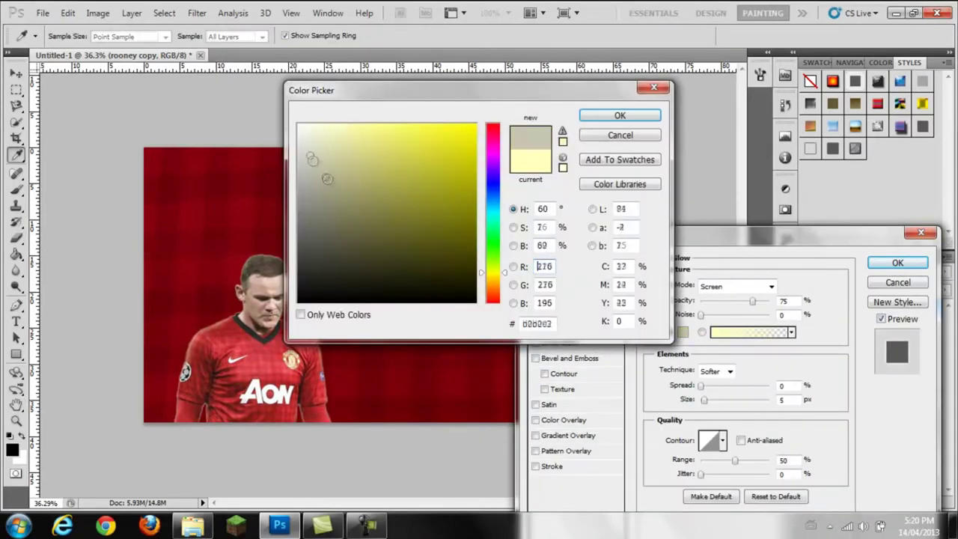
left_click(616, 115)
left_click_drag(749, 298, 769, 299)
left_click_drag(703, 399, 713, 399)
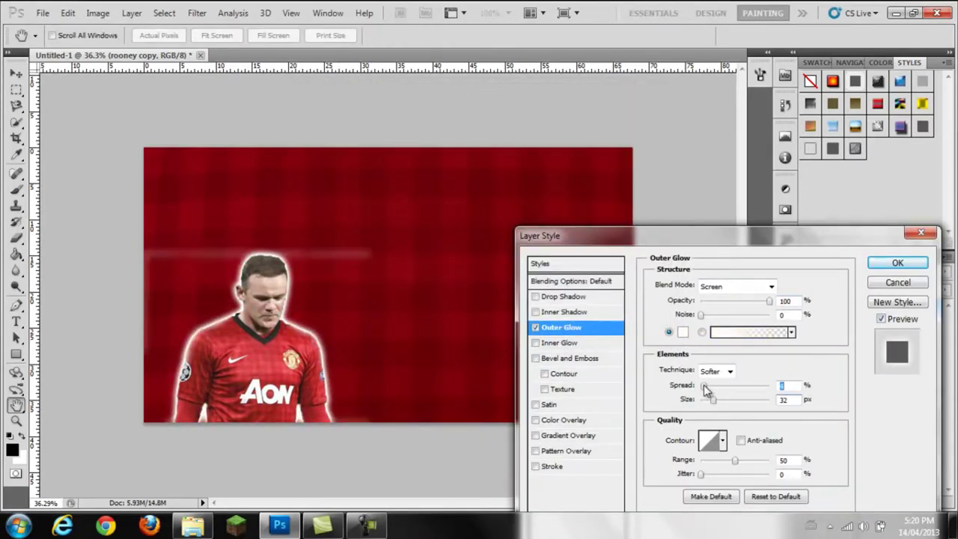
left_click(897, 263)
Erase the stray white streak beside the Rooney cutout
key("e")
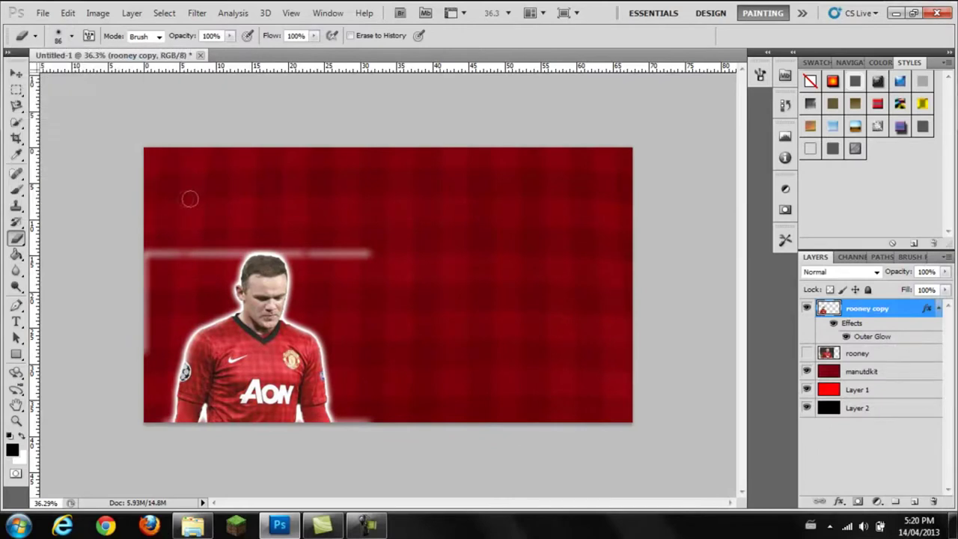
mouse_move(174, 250)
left_mouse_down()
mouse_move(342, 242)
mouse_move(276, 243)
left_mouse_up()
key("ctrl+z")
left_click_drag(357, 238, 306, 249)
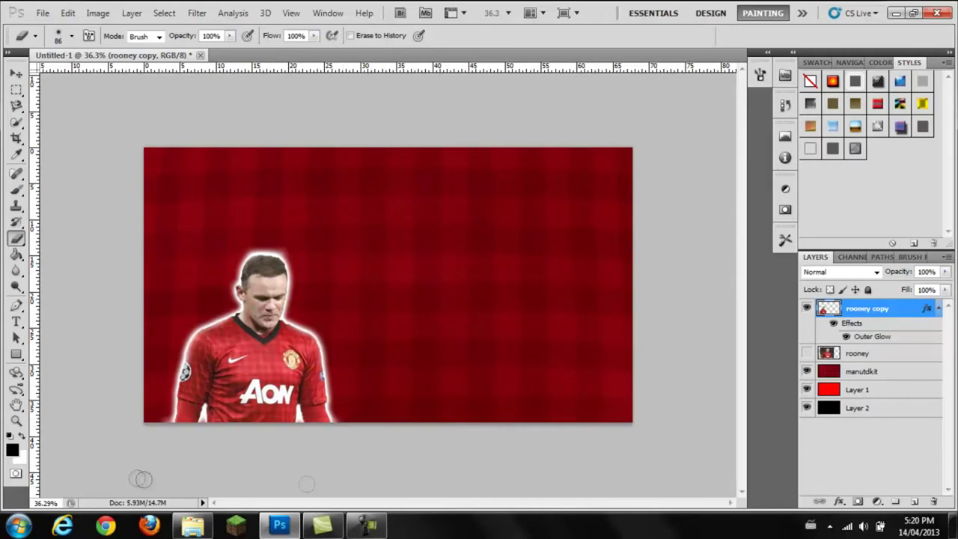
left_click(924, 308)
Soften the Outer Glow to about 33% opacity and 68 px size
right_click(924, 312)
left_click(756, 193)
left_click(561, 327)
left_click_drag(771, 303, 737, 301)
left_click_drag(713, 399, 723, 400)
left_click_drag(738, 301, 724, 305)
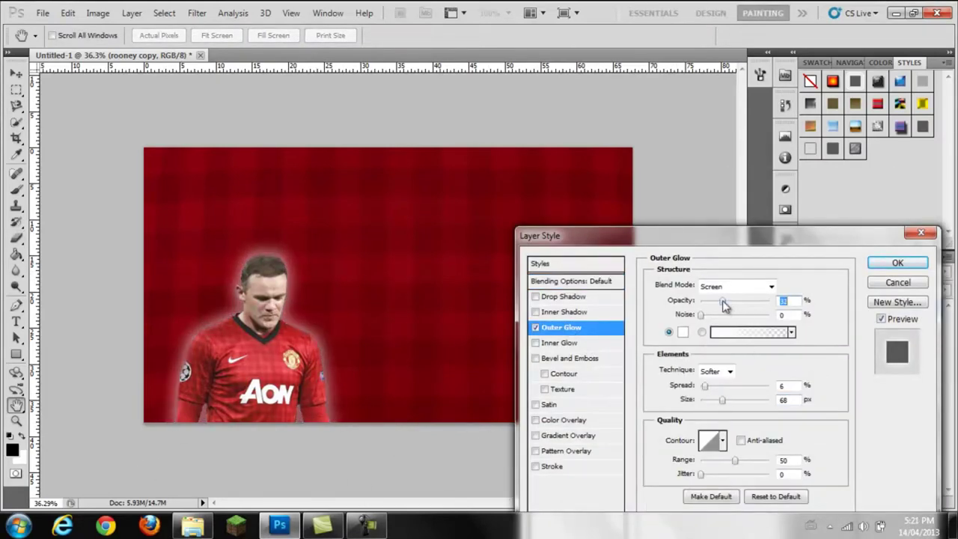
Add a Gradient Overlay in Overlay blend mode to the Rooney layer
left_click(535, 435)
left_click(570, 435)
left_click(737, 286)
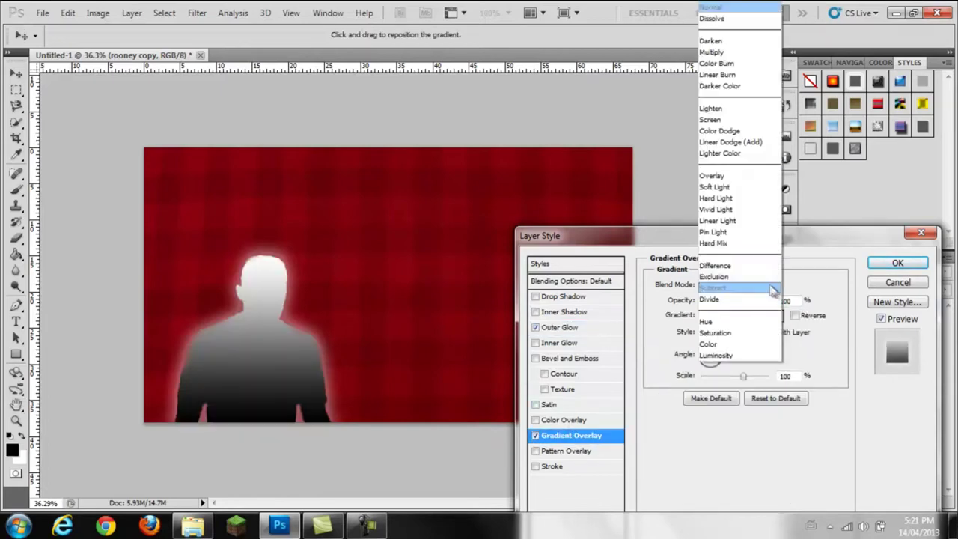
left_click(722, 175)
key("Return")
key("e")
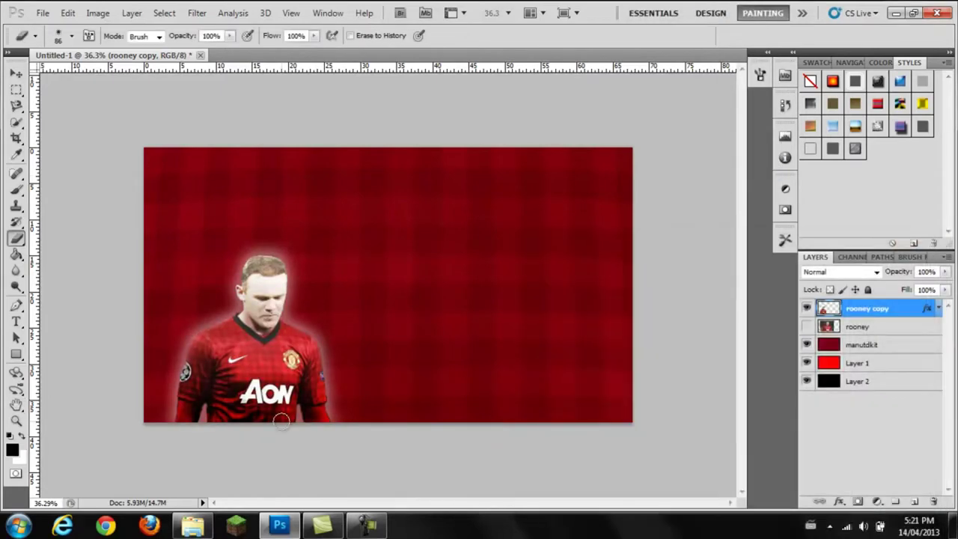
left_click(193, 526)
key("Down")
Place the Manutd crest image from Pictures into the wallpaper
key("Down")
key("Down")
key("Down")
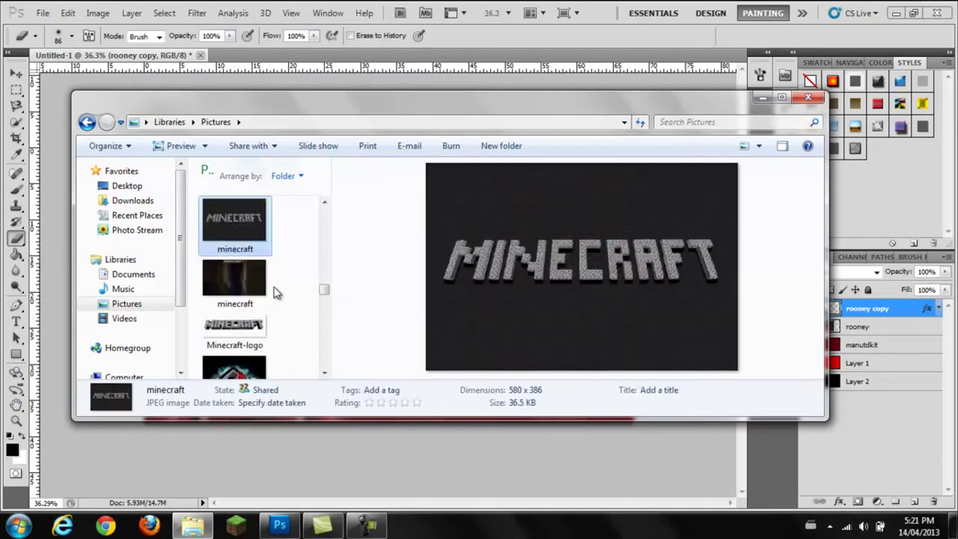
key("Down")
key("Down")
key("Down")
key("Up")
key("Up")
key("Up")
key("Up")
key("Up")
left_click_drag(232, 224, 331, 438)
key("Return")
Set the crest to Screen blending and position it upper left, beneath the Rooney cutout layer
left_click(841, 271)
left_click(812, 131)
left_click_drag(388, 284, 268, 269)
mouse_move(858, 308)
left_mouse_down()
mouse_move(874, 318)
mouse_move(861, 329)
left_mouse_up()
left_click_drag(293, 213, 289, 182)
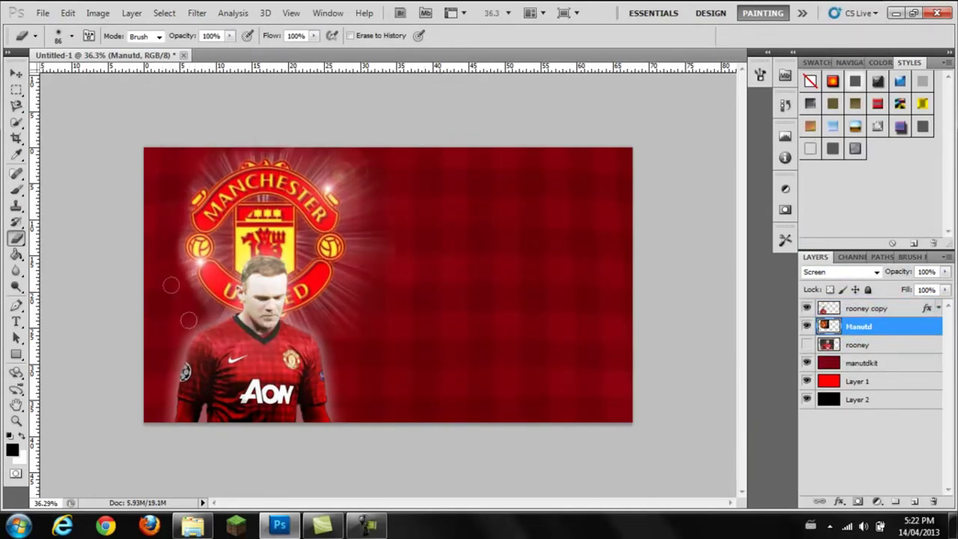
Erase the crest's right-side glow rays, undoing a trial move and opacity change
left_click_drag(378, 169, 365, 250)
left_click_drag(367, 312, 321, 309)
left_click_drag(196, 165, 193, 197)
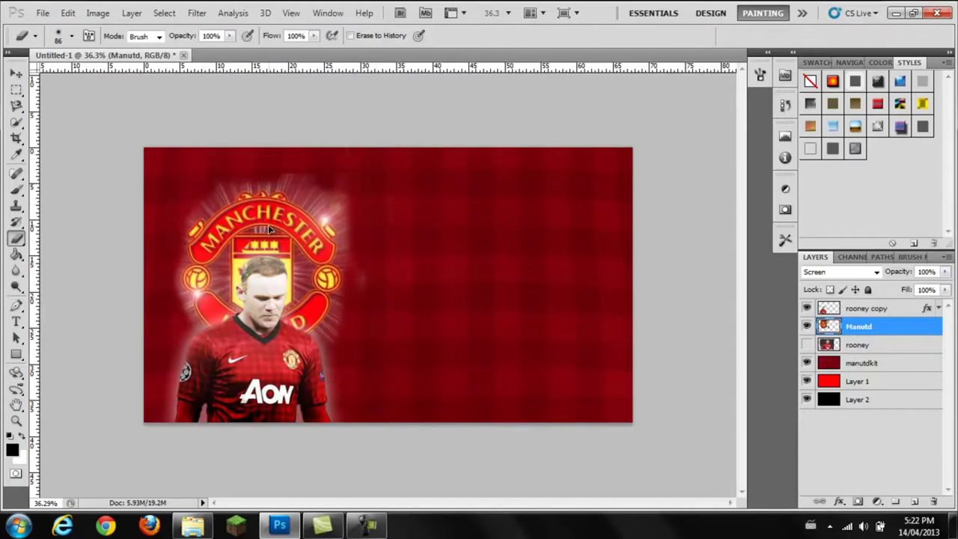
left_click_drag(898, 272, 876, 272)
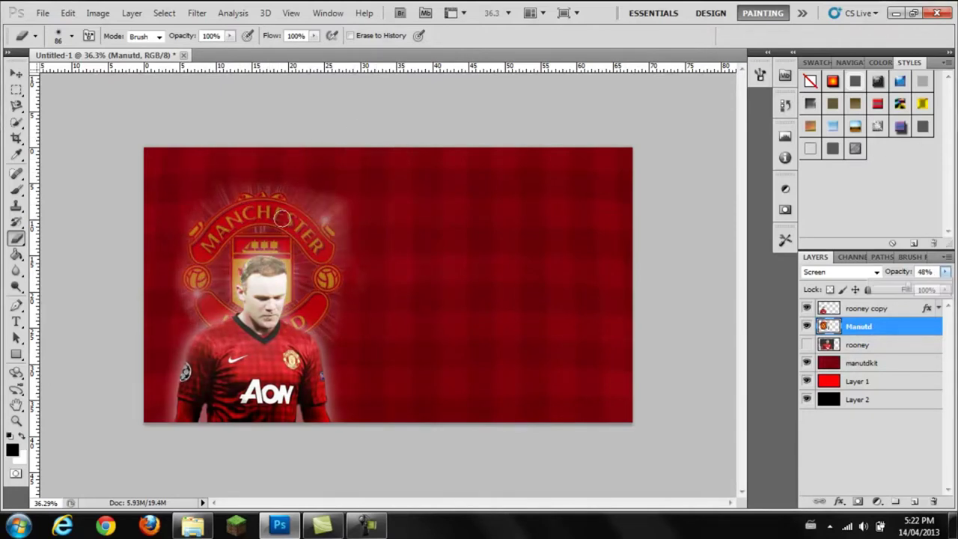
key("ctrl+z")
key("ctrl+alt+z")
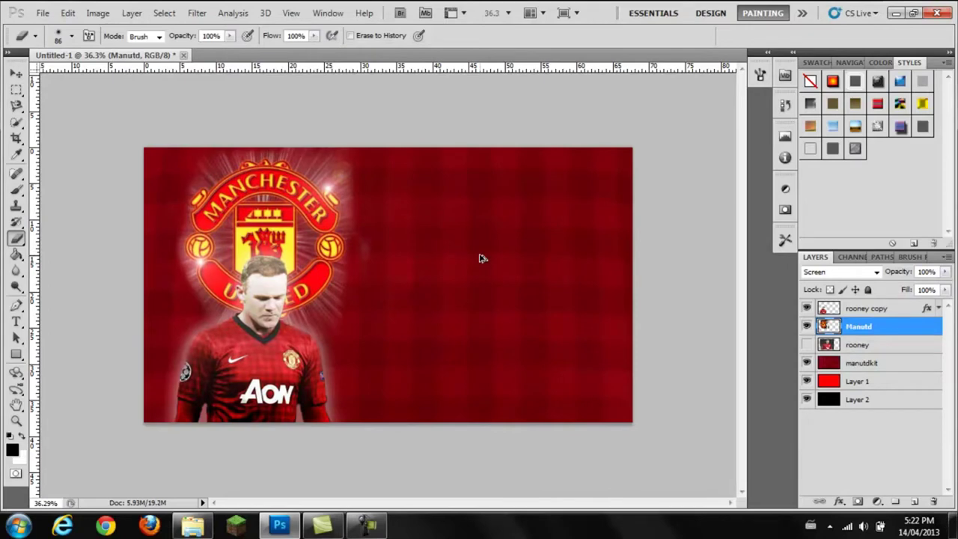
Move the crest to the centre-right, set Normal blending, and erase the dark strokes beside it
left_click_drag(268, 185, 458, 228)
left_click(840, 272)
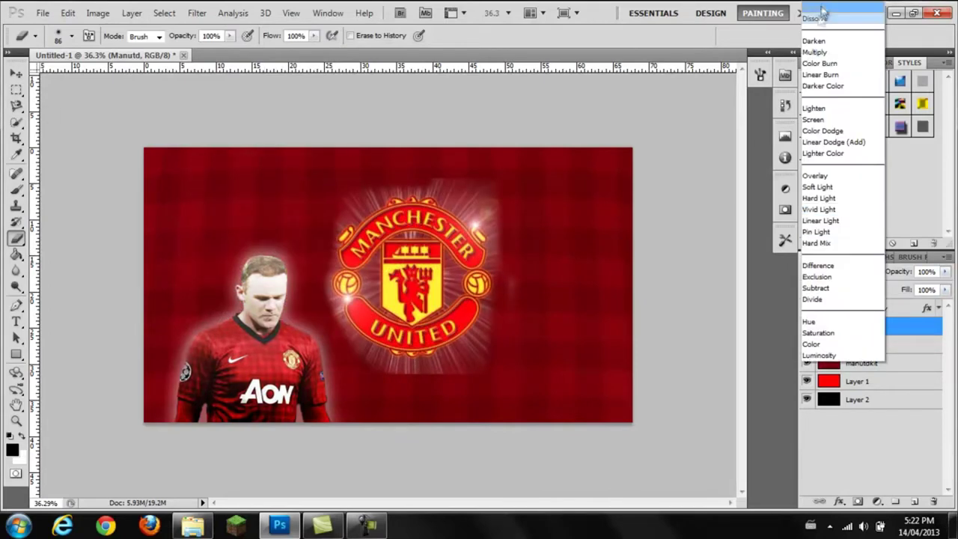
left_click(820, 11)
mouse_move(519, 228)
left_mouse_down()
mouse_move(513, 262)
mouse_move(466, 180)
mouse_move(444, 364)
left_mouse_up()
left_click(16, 305)
key("ctrl+plus")
key("ctrl+plus")
key("ctrl+plus")
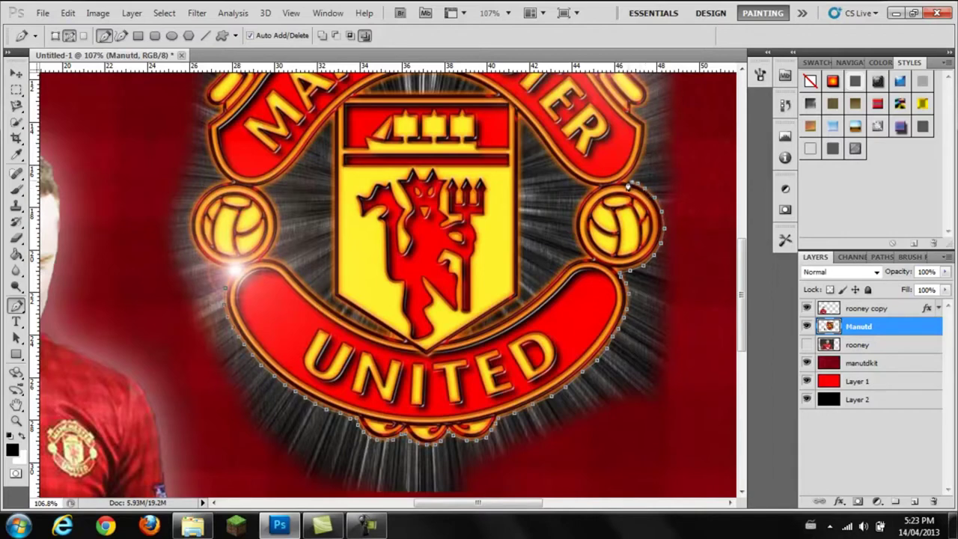
Close the traced pen path around the crest and turn it into a selection
scroll(641, 277, "up", 5)
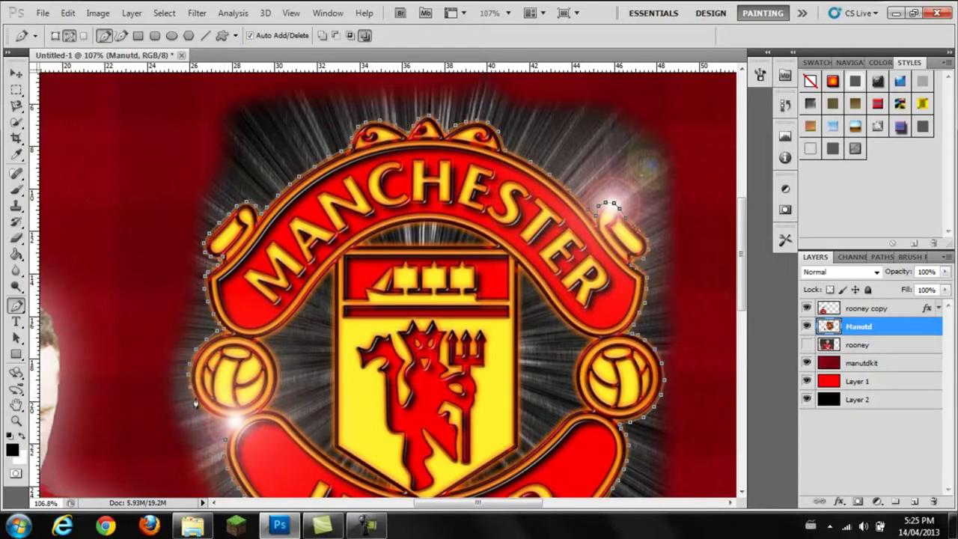
right_click(225, 437)
left_click(269, 303)
left_click(551, 150)
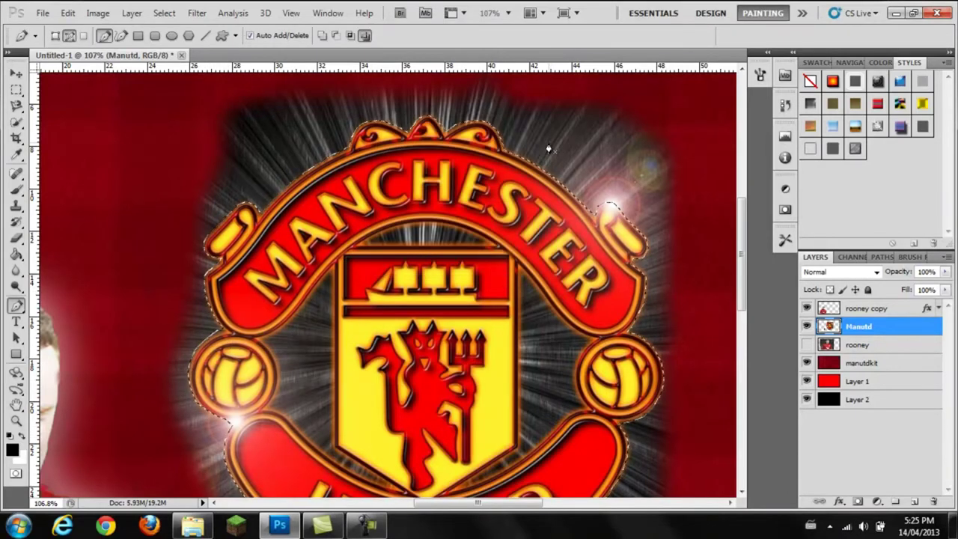
Delete the rays outside the crest and deselect
left_click(164, 13)
left_click(183, 71)
key("Delete")
key("ctrl+d")
double_click(887, 327)
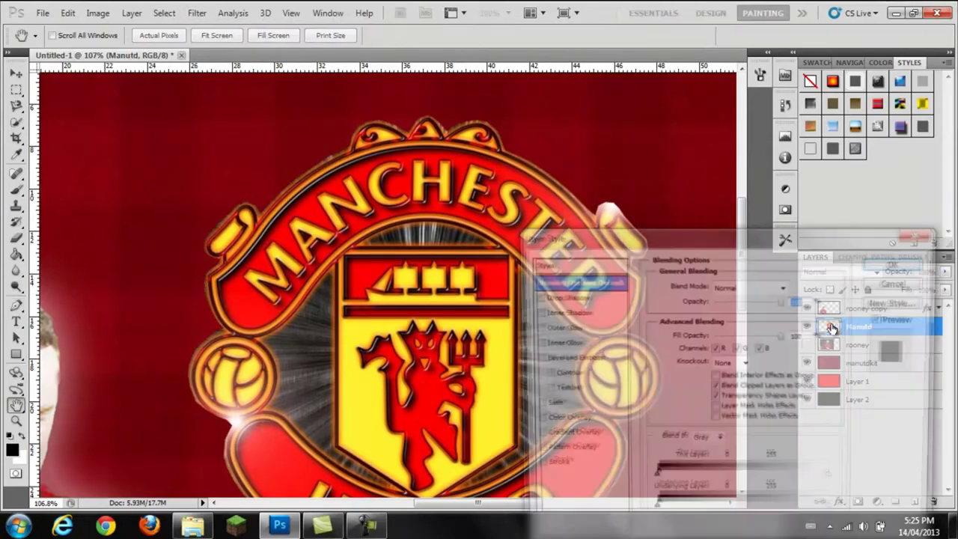
Give the crest layer an Inner Shadow with a slightly larger size
left_click(536, 312)
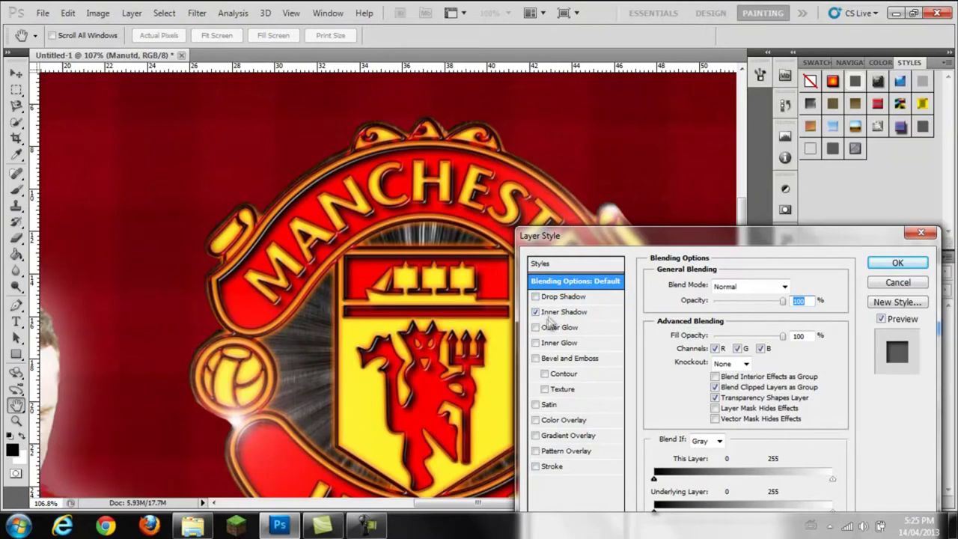
left_click_drag(703, 371, 719, 373)
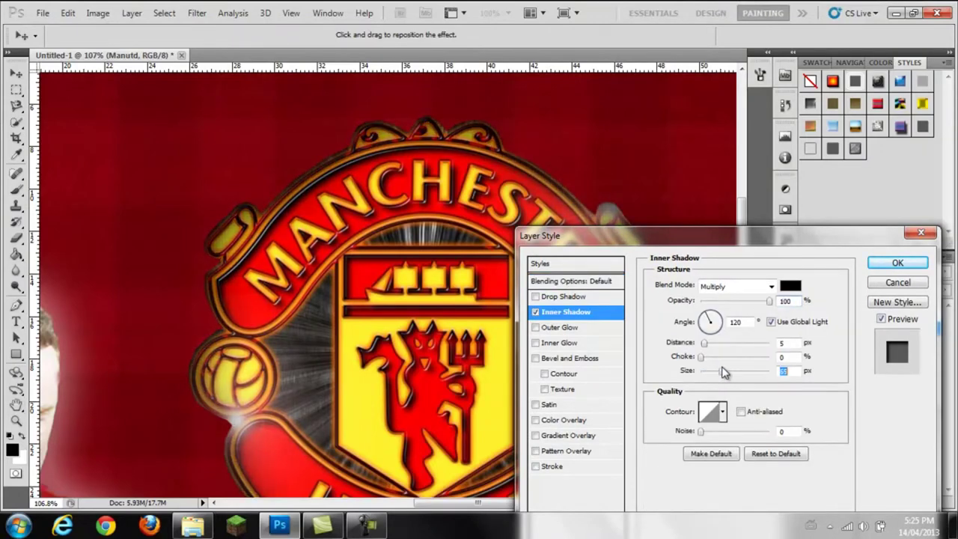
left_click(897, 263)
key("ctrl+0")
Move the crest left behind Rooney and fade it to 50% opacity
key("p")
key("v")
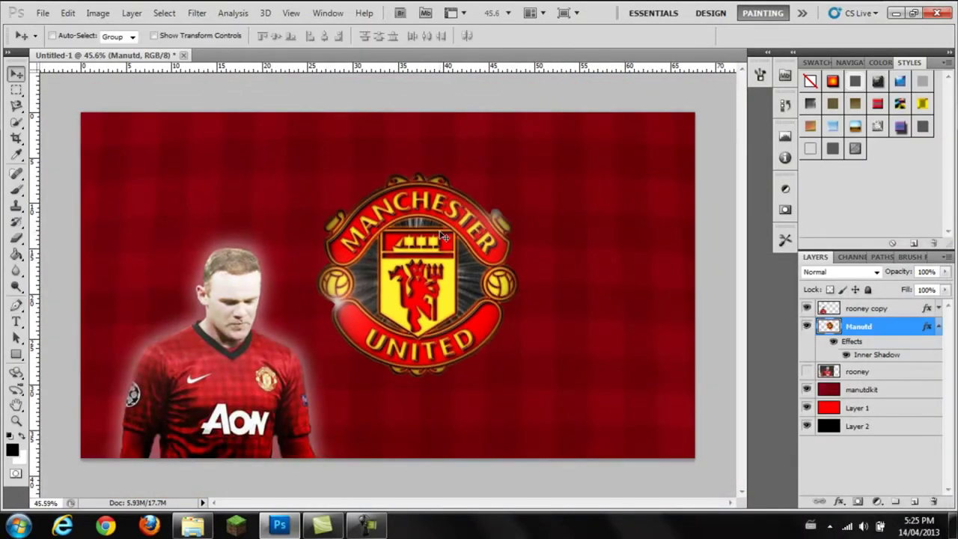
left_click_drag(436, 228, 252, 214)
left_click(946, 271)
left_click_drag(947, 285, 909, 285)
left_click_drag(250, 200, 247, 202)
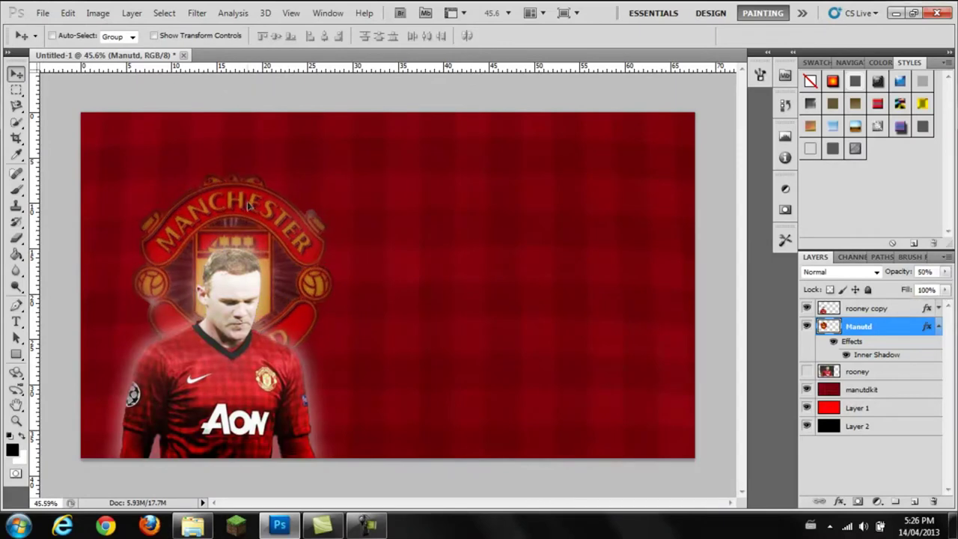
Duplicate the crest, enlarge the copy to about 191%, tilt it, and fade it to about 15%
left_click_drag(305, 249, 632, 303)
key("ctrl+t")
mouse_move(460, 133)
left_mouse_down()
mouse_move(285, 75)
mouse_move(225, 146)
left_mouse_up()
key("Return")
left_click(945, 272)
left_click_drag(909, 286, 883, 292)
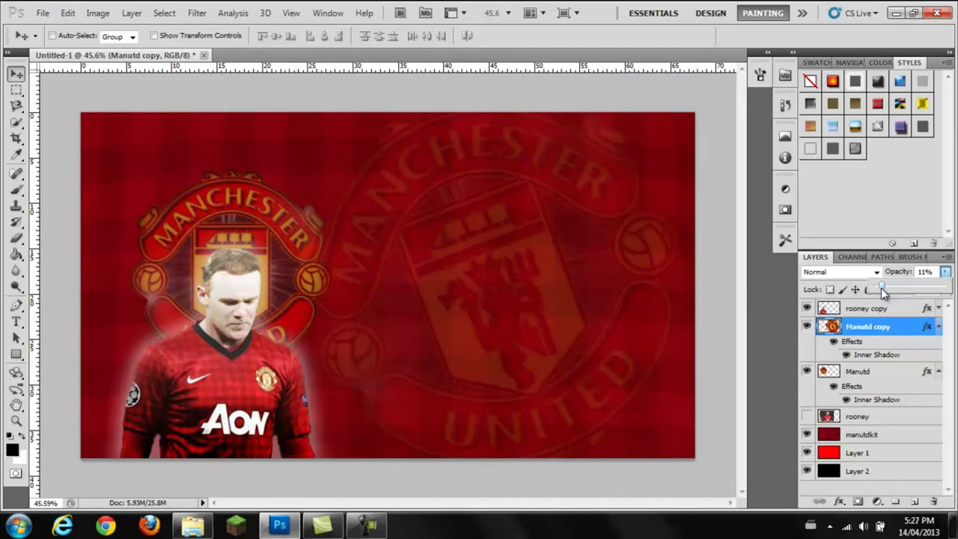
Shift the faded crest copy left, enlarge it slightly, and open the Pictures library
left_click_drag(610, 123, 336, 109)
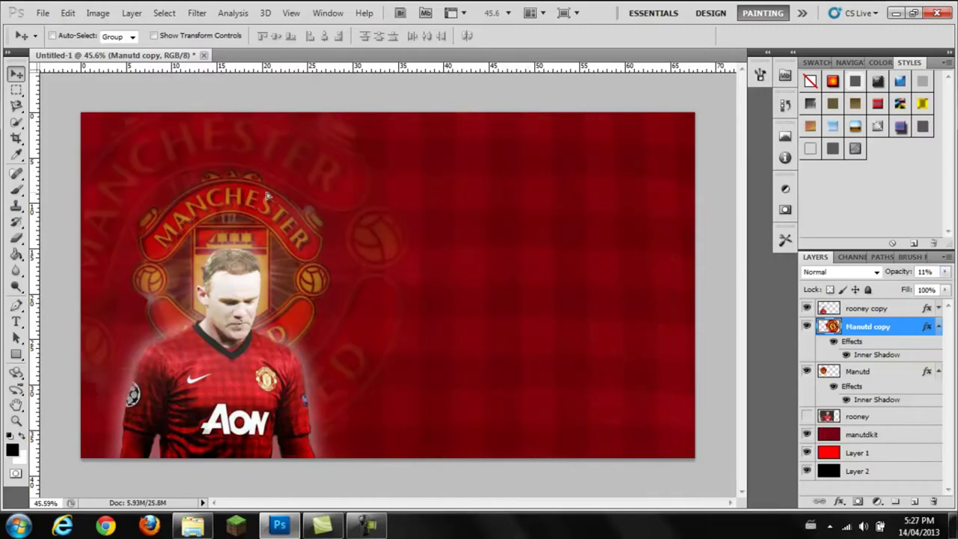
key("ctrl+t")
left_click_drag(447, 104, 462, 91)
key("Return")
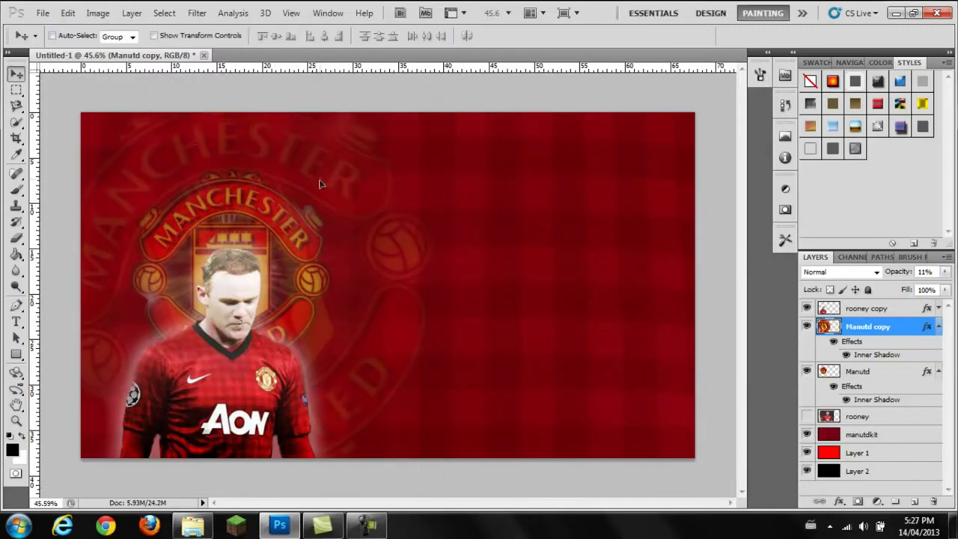
left_click(192, 526)
Place the rooney2 photo into the wallpaper, lower on the canvas
key("r")
key("r")
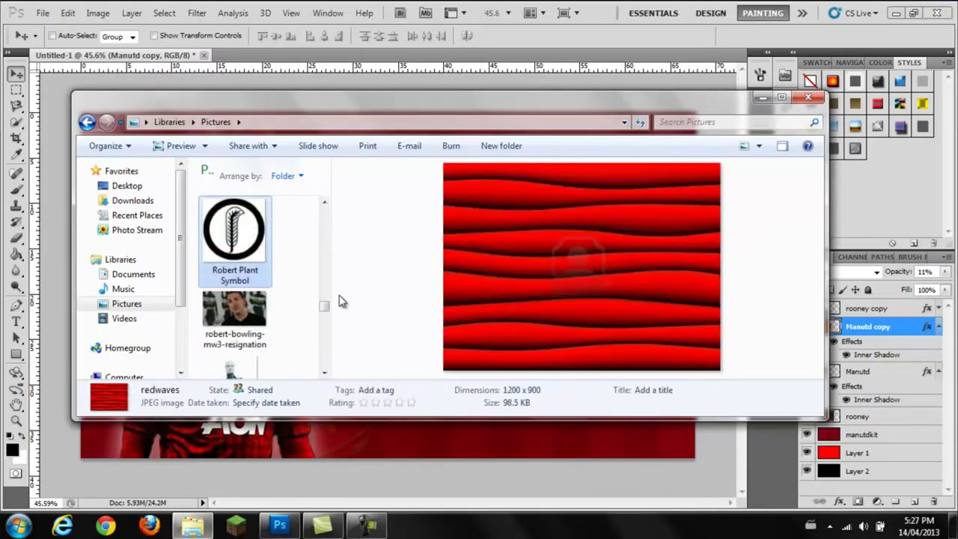
key("r")
key("r")
key("r")
left_click_drag(215, 222, 481, 438)
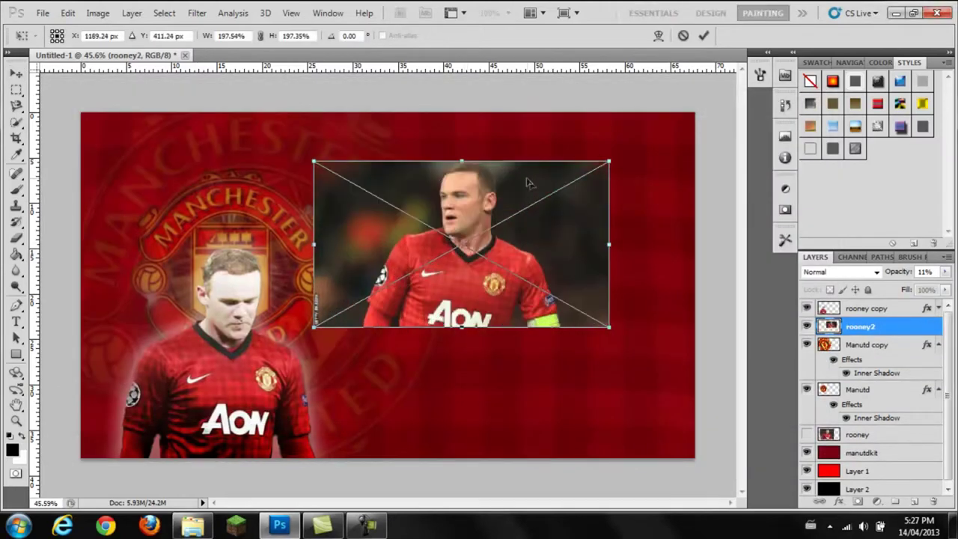
left_click_drag(483, 269, 492, 329)
key("Return")
Quick-select rooney2's background and invert the selection to the player
left_click(16, 122)
mouse_move(359, 314)
left_mouse_down()
mouse_move(630, 285)
mouse_move(621, 389)
left_mouse_up()
left_click(164, 13)
left_click(180, 69)
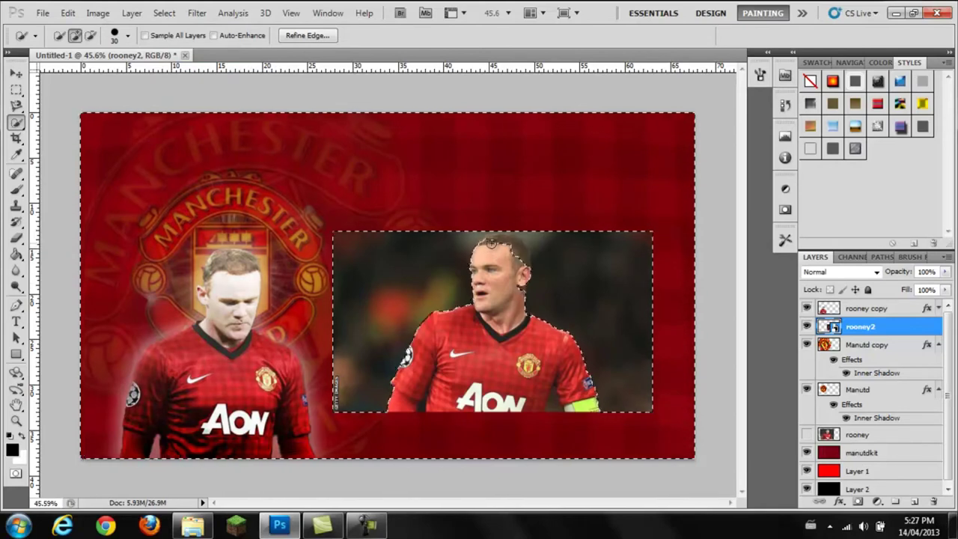
left_click_drag(487, 242, 549, 284)
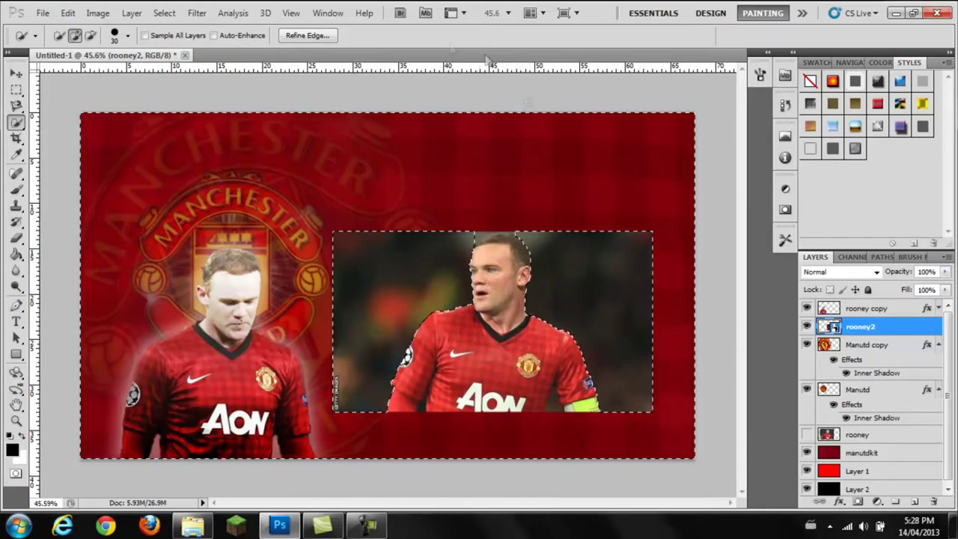
Refine the player's edge with output to a new layer, creating the rooney2 copy cutout
key("ctrl+alt+r")
left_click(651, 382)
left_click(621, 418)
left_click_drag(569, 87, 199, 86)
left_click(218, 246)
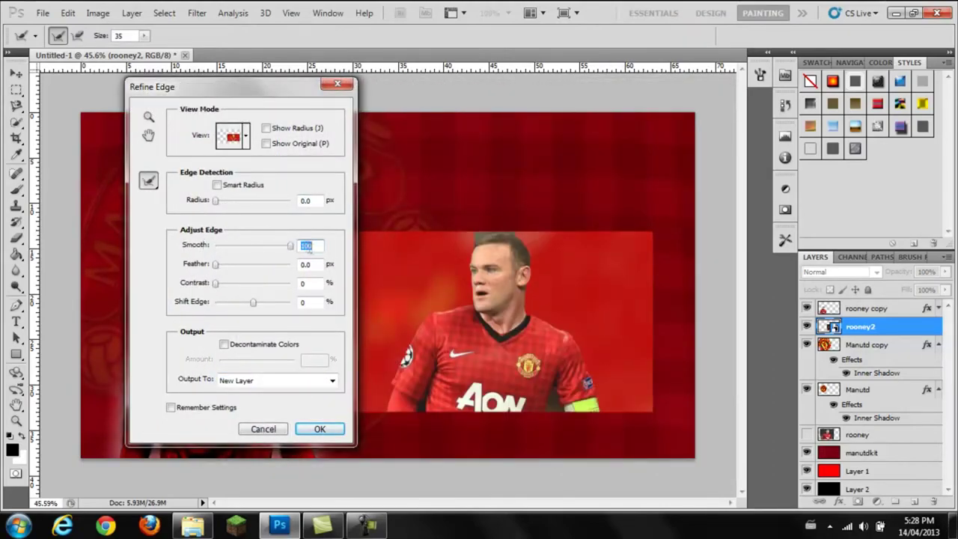
key("Return")
key("p")
scroll(474, 284, "up", 2)
scroll(487, 254, "up", 2)
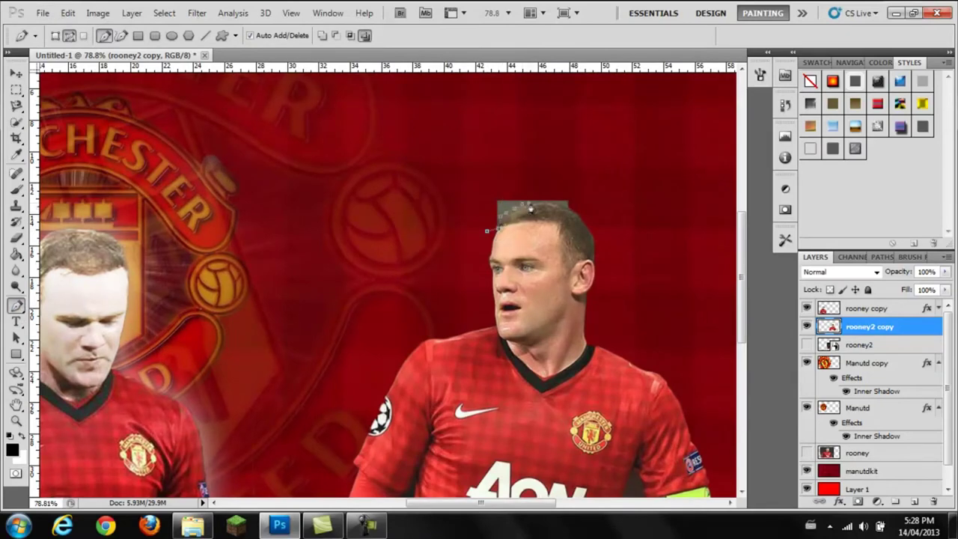
Delete the grey patch above Rooney's head using a path selection
right_click(631, 198)
key("Return")
key("Delete")
key("ctrl+d")
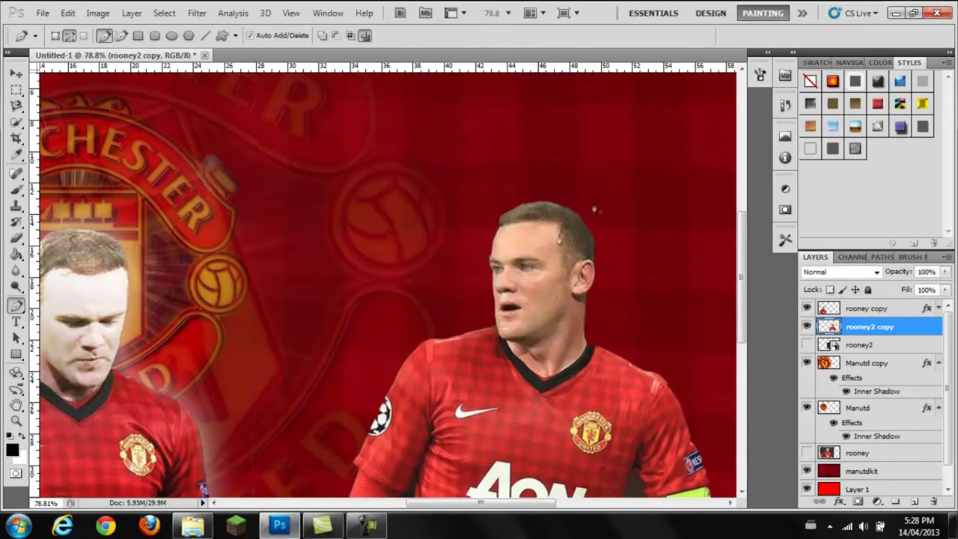
left_click(15, 238)
left_click(72, 36)
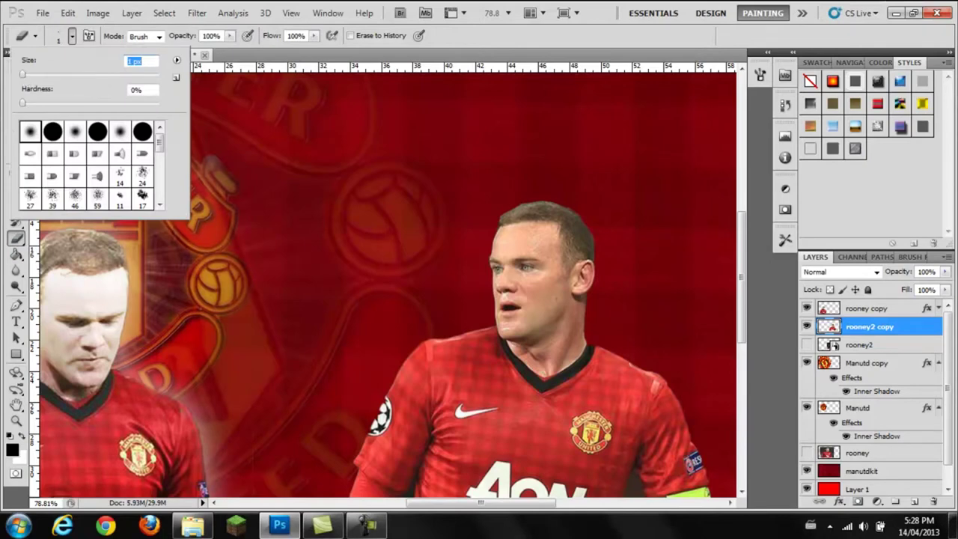
key("Return")
scroll(360, 212, "up", 6)
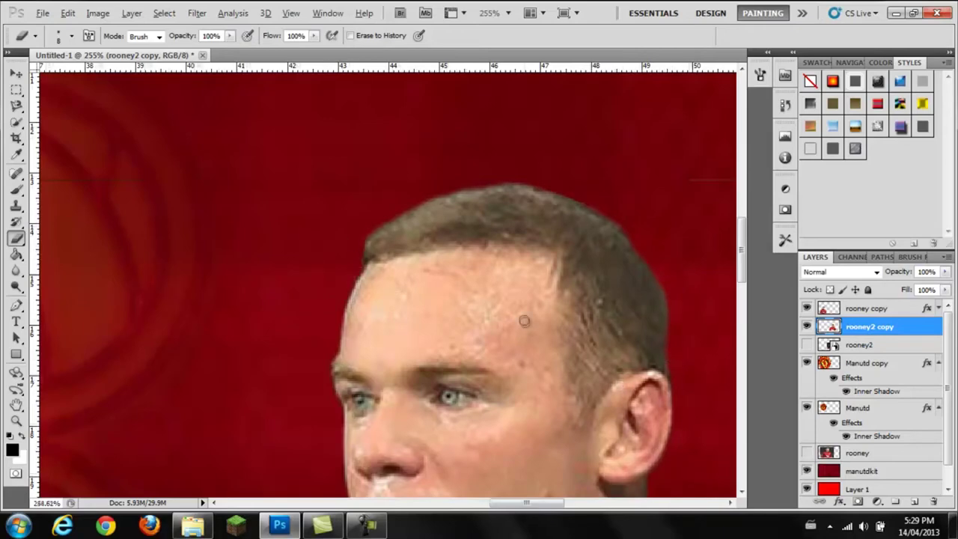
scroll(526, 328, "down", 6)
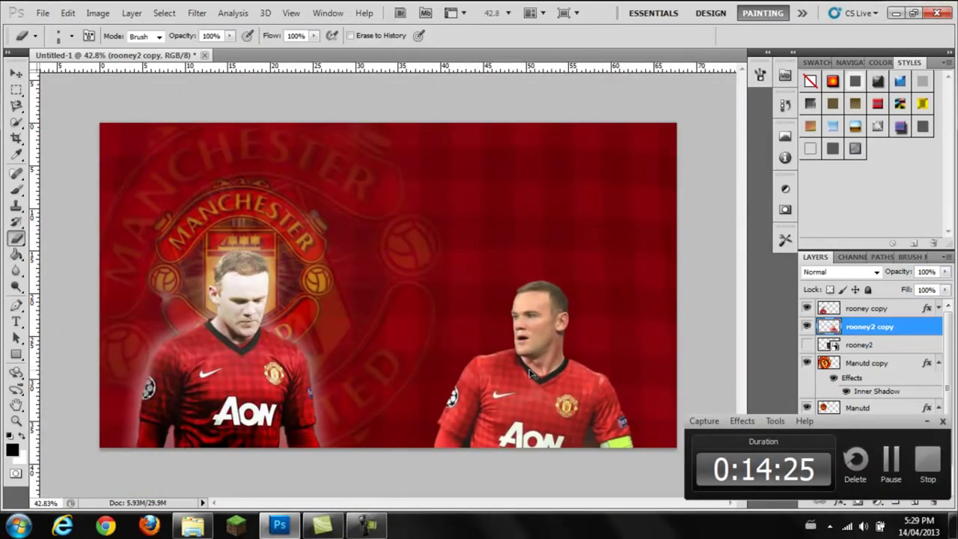
Nudge the right Rooney up and turn pen paths around both arms into selections
left_click(15, 73)
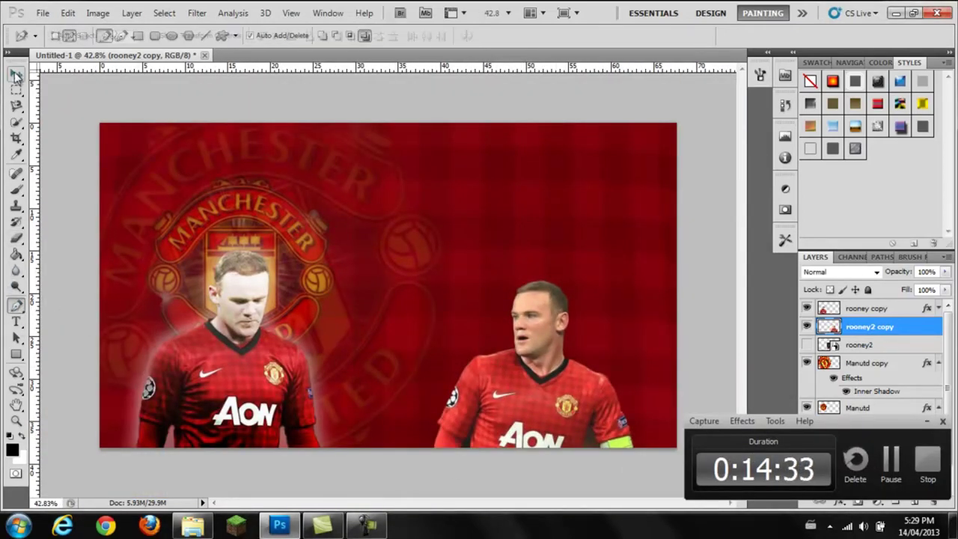
left_click_drag(520, 406, 527, 360)
scroll(449, 408, "up", 3)
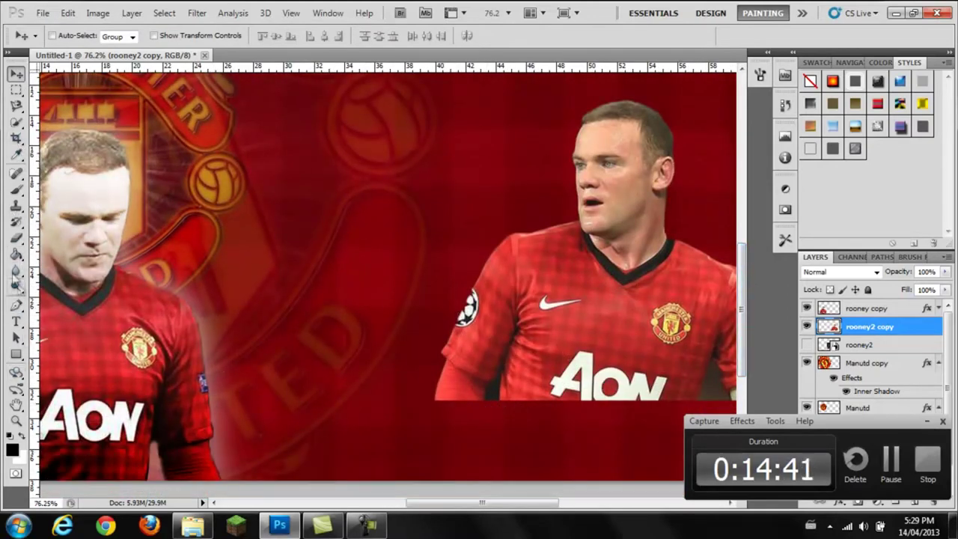
key("p")
right_click(490, 421)
left_click(524, 300)
key("Return")
right_click(723, 391)
left_click(748, 298)
left_click(551, 153)
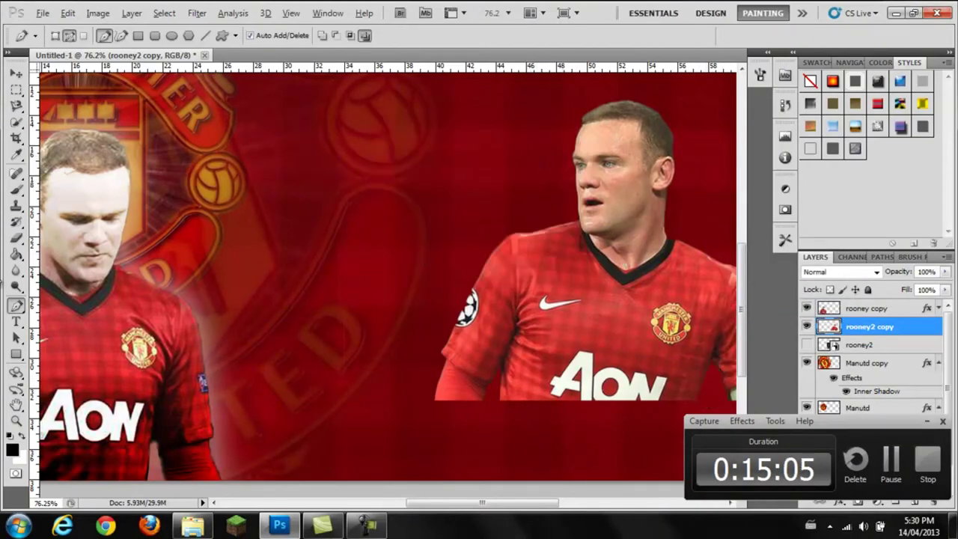
Erase the arm edges with a 185 px Eraser
key("e")
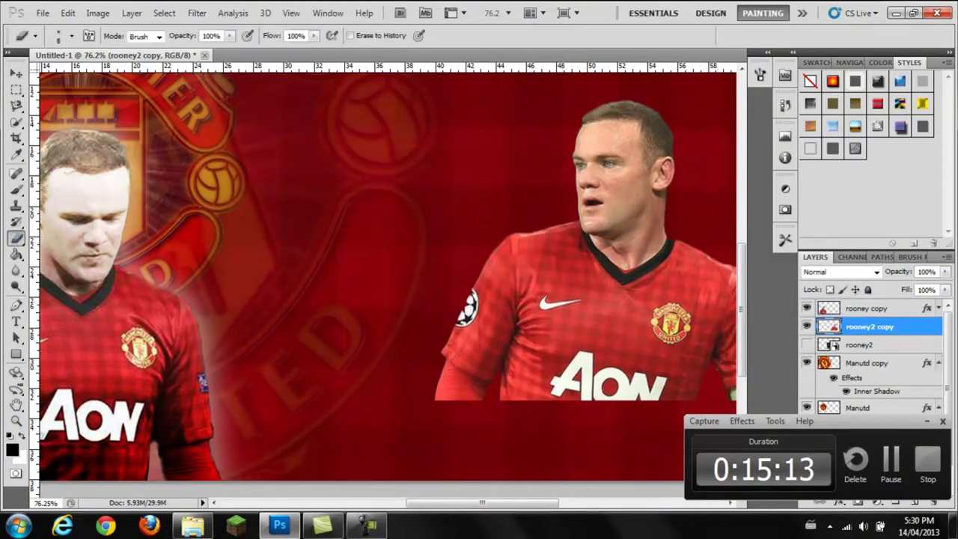
left_click(69, 35)
left_click_drag(82, 59, 142, 60)
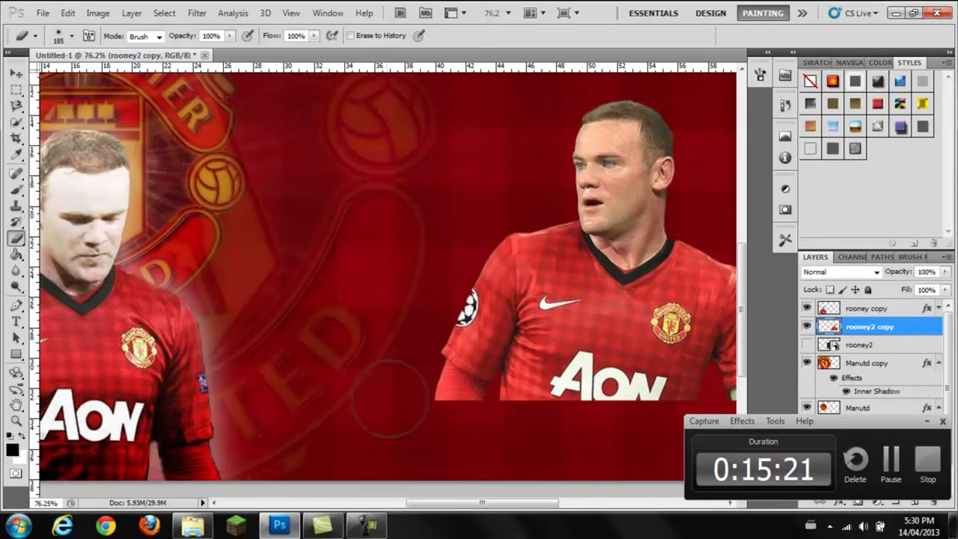
Move the rooney2 copy down toward the bottom right edge
key("v")
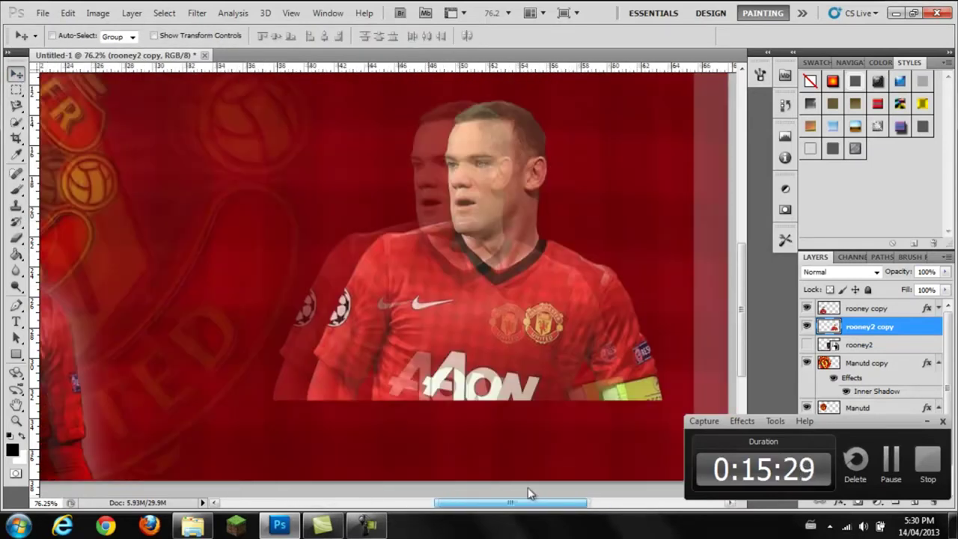
scroll(462, 275, "down", 3)
left_click_drag(462, 276, 467, 317)
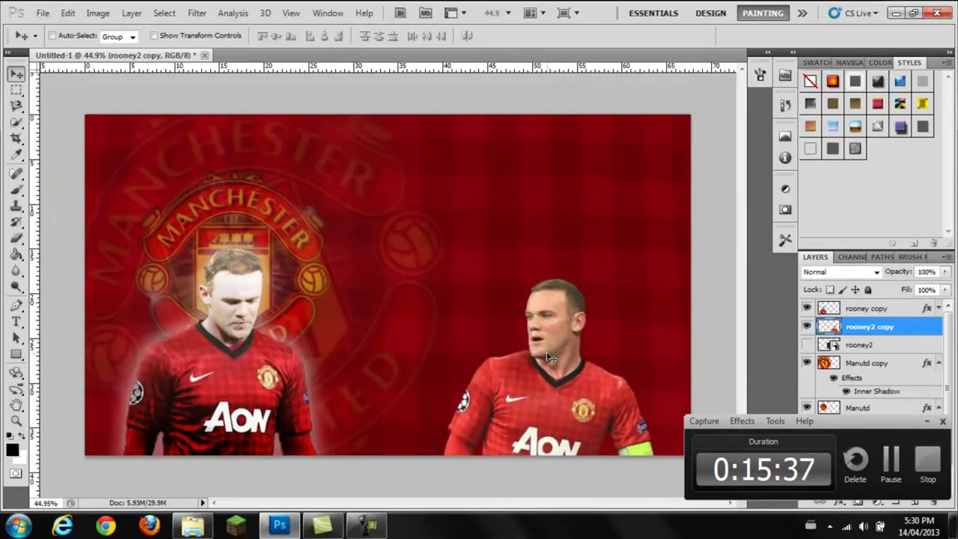
Move the faint Manutd copy crest right and down behind the second Rooney
left_click(241, 157, "ctrl")
left_click_drag(241, 157, 511, 194)
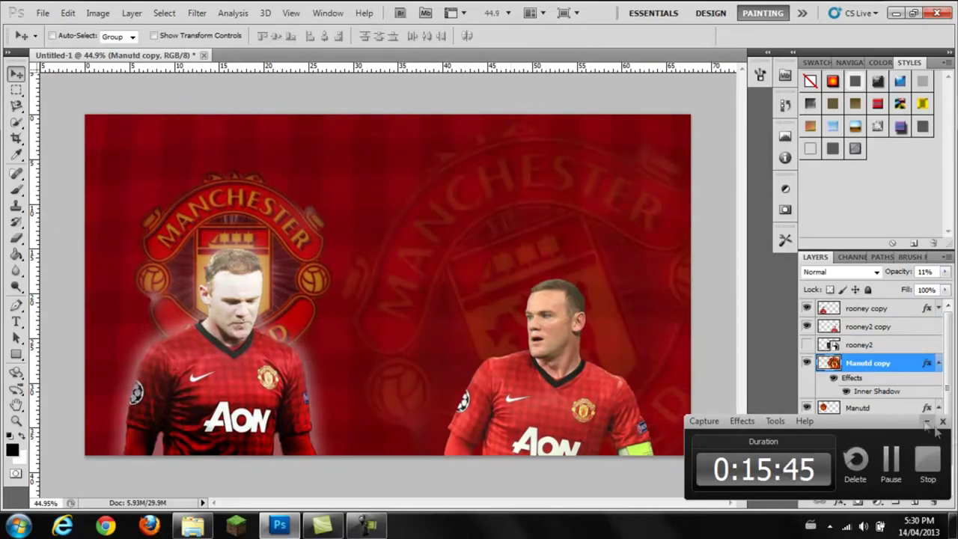
mouse_move(511, 194)
left_mouse_down()
mouse_move(549, 257)
mouse_move(631, 339)
left_mouse_up()
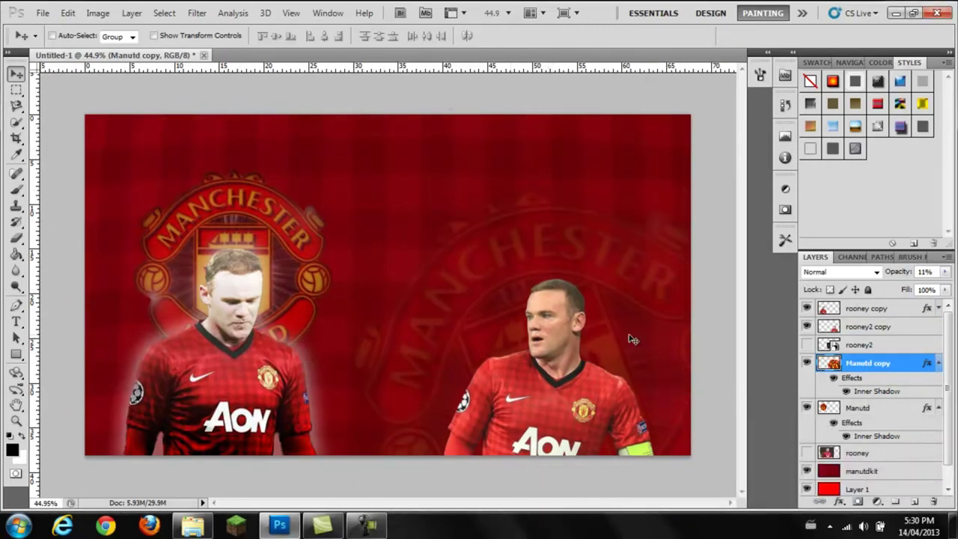
left_click(939, 363)
left_click(939, 381)
Add an Overlay-blended Gradient Overlay to the rooney2 copy layer
left_click(833, 327)
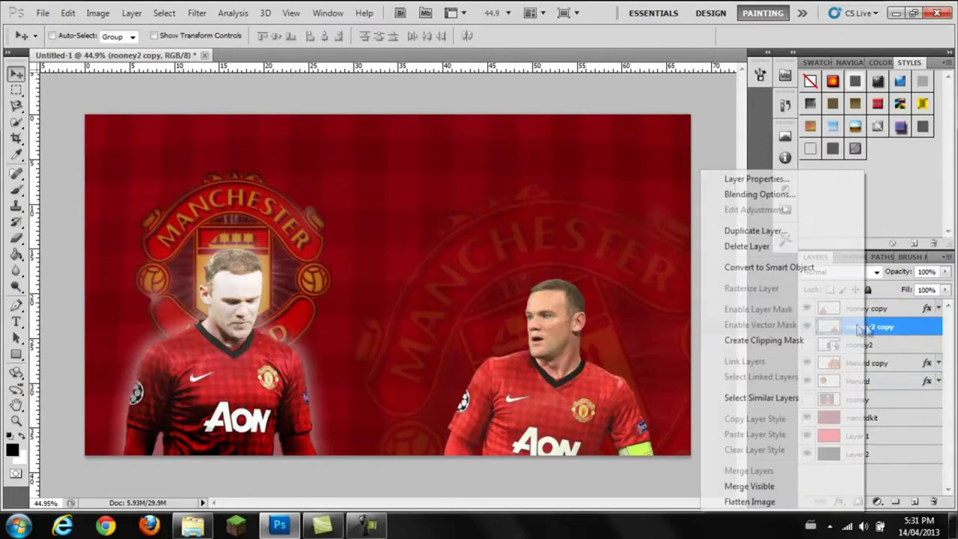
double_click(833, 327)
left_click(572, 435)
left_click(737, 286)
left_click(738, 172)
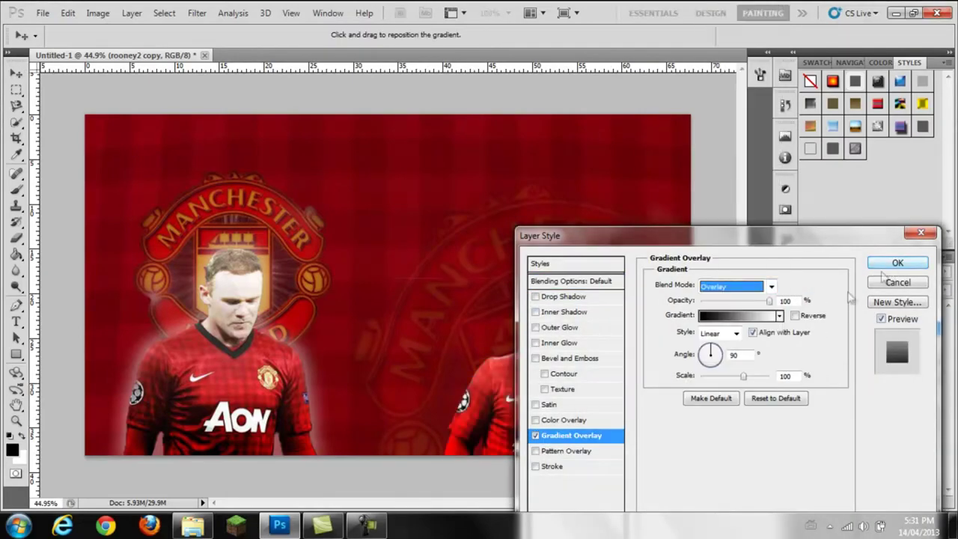
left_click(897, 262)
Turn off Reverse and reduce the scale of rooney2 copy's gradient overlay
double_click(833, 327)
left_click_drag(636, 235, 137, 115)
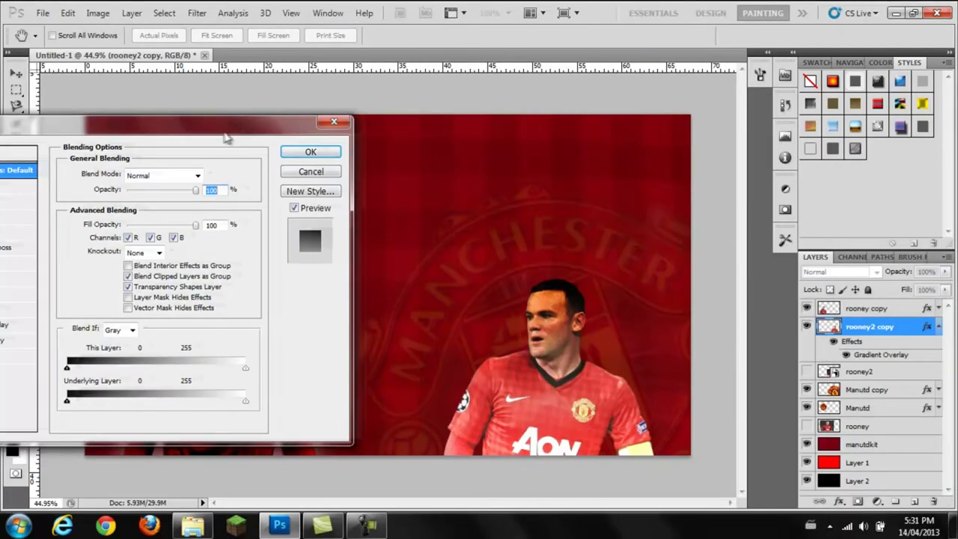
left_click(71, 314)
left_click(295, 194)
mouse_move(243, 255)
left_mouse_down()
mouse_move(223, 234)
mouse_move(225, 255)
left_mouse_up()
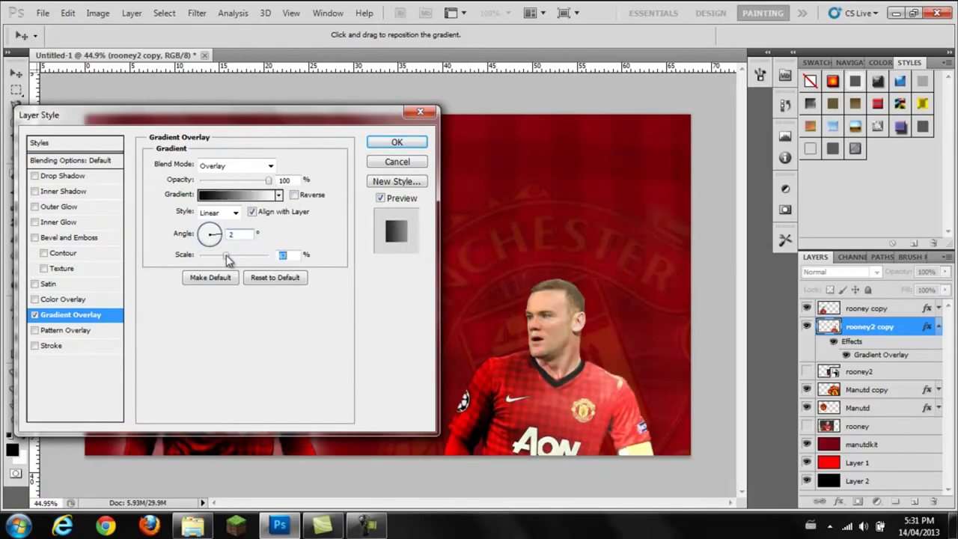
Add a larger red Outer Glow at 100% opacity to the right Rooney
left_click(34, 206)
left_click(182, 211)
key("Return")
left_click_drag(252, 180, 269, 181)
left_click_drag(203, 279, 223, 279)
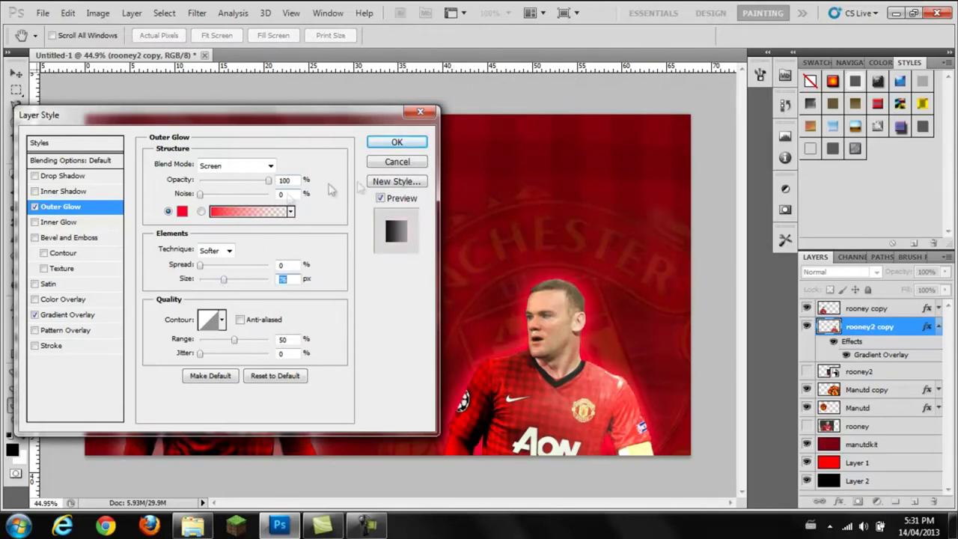
left_click(397, 143)
key("e")
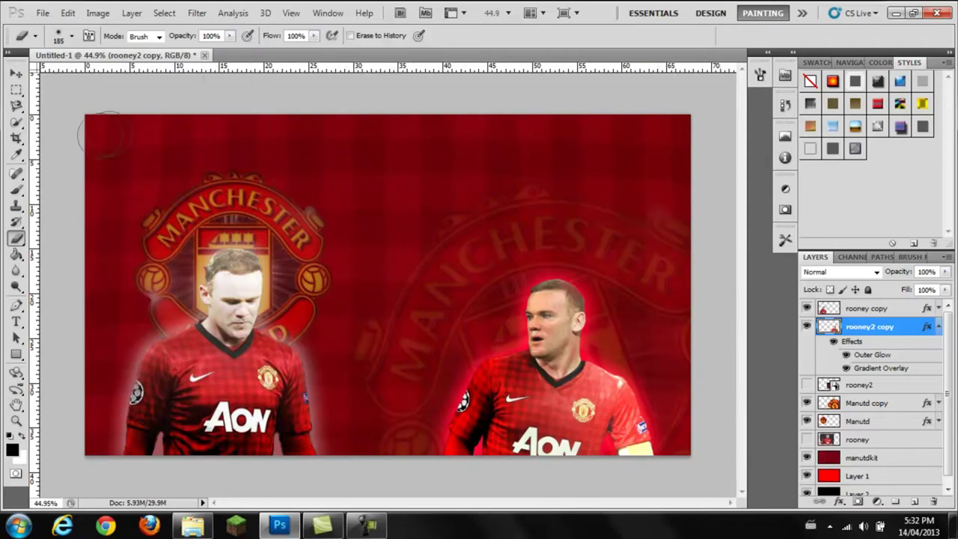
Type the title 'WAYNE ROONEY' above the left crest
left_click(15, 321)
left_click(939, 326)
left_click(351, 180)
type("WAYNE ROONEY")
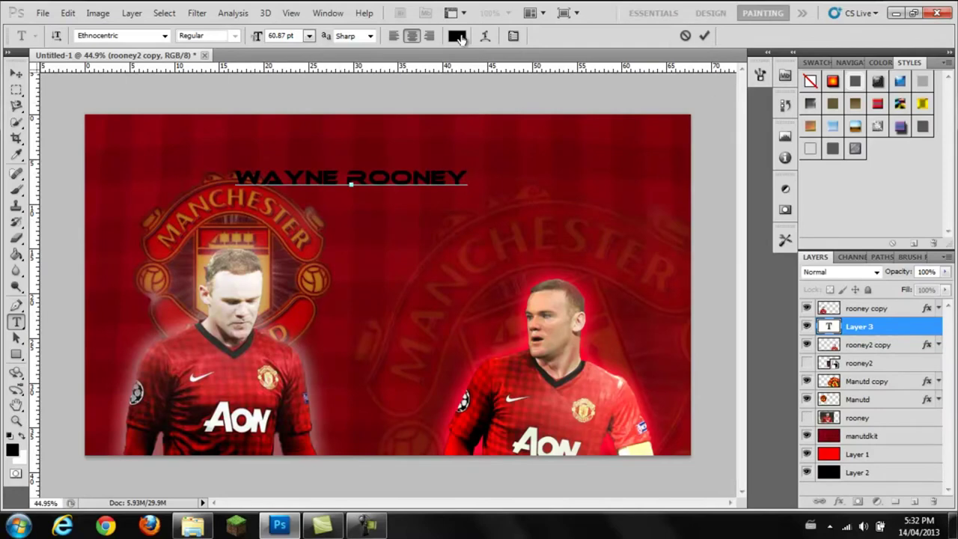
left_click(704, 36)
Enlarge the WAYNE ROONEY title and position it across the middle
key("ctrl+t")
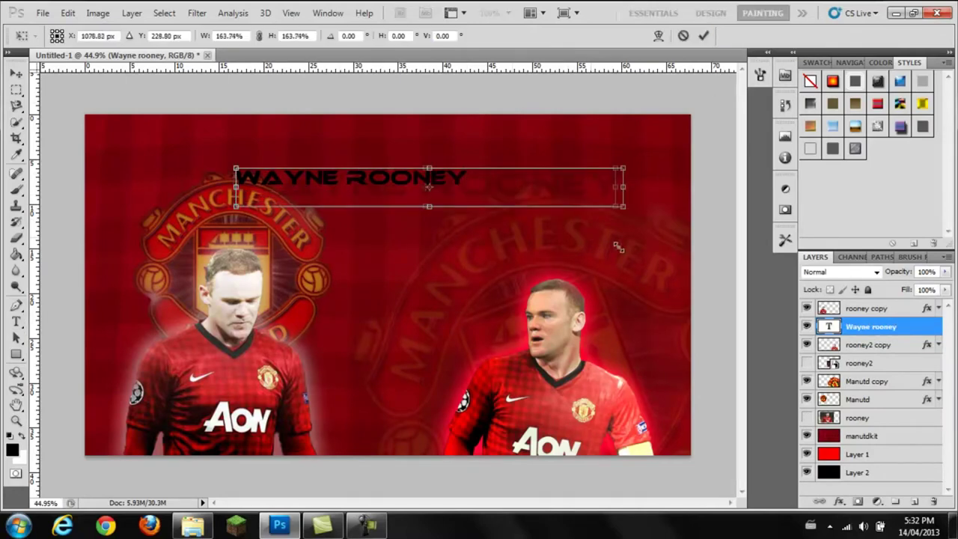
left_click_drag(470, 211, 659, 257)
left_click_drag(479, 232, 569, 258)
key("Return")
Colour the title text pure red
key("t")
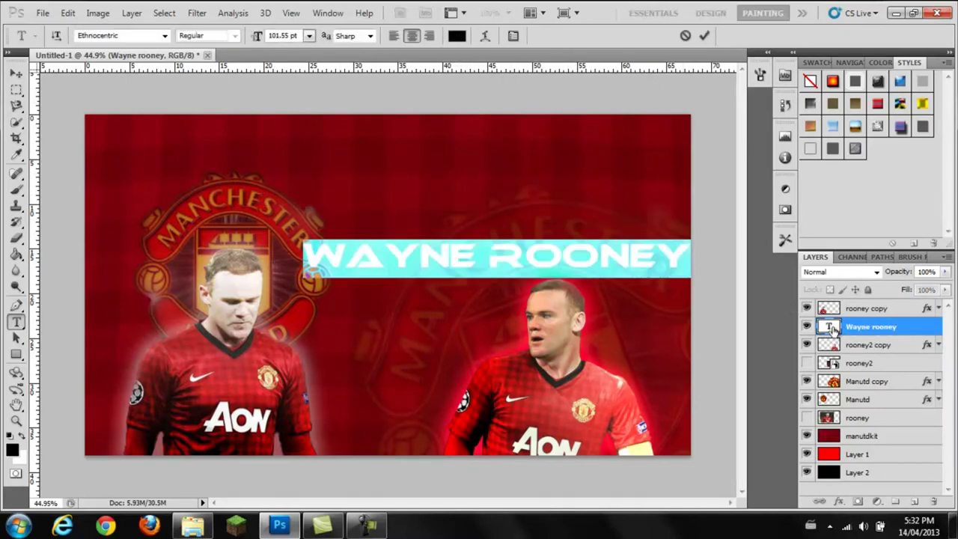
left_click(457, 35)
left_click_drag(374, 89, 400, 319)
left_click(500, 354)
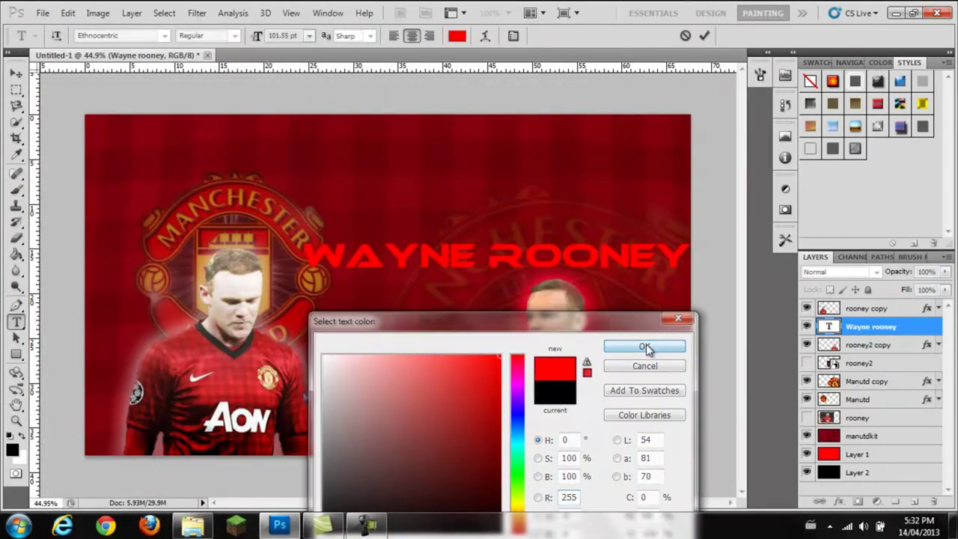
left_click(645, 344)
left_click(704, 35)
Give the title a 100% opacity Drop Shadow and an Inner Shadow with choke 7
double_click(928, 326)
mouse_move(223, 171)
left_mouse_down()
mouse_move(920, 171)
mouse_move(578, 275)
left_mouse_up()
left_click(387, 335)
left_click_drag(610, 341, 622, 340)
mouse_move(555, 410)
left_mouse_down()
mouse_move(568, 381)
mouse_move(561, 410)
mouse_move(561, 396)
left_mouse_up()
left_click(389, 351)
left_click_drag(643, 275, 729, 235)
Add a Stroke and a Gradient Overlay at angle 0 and scale 150 to the title
left_click(645, 401)
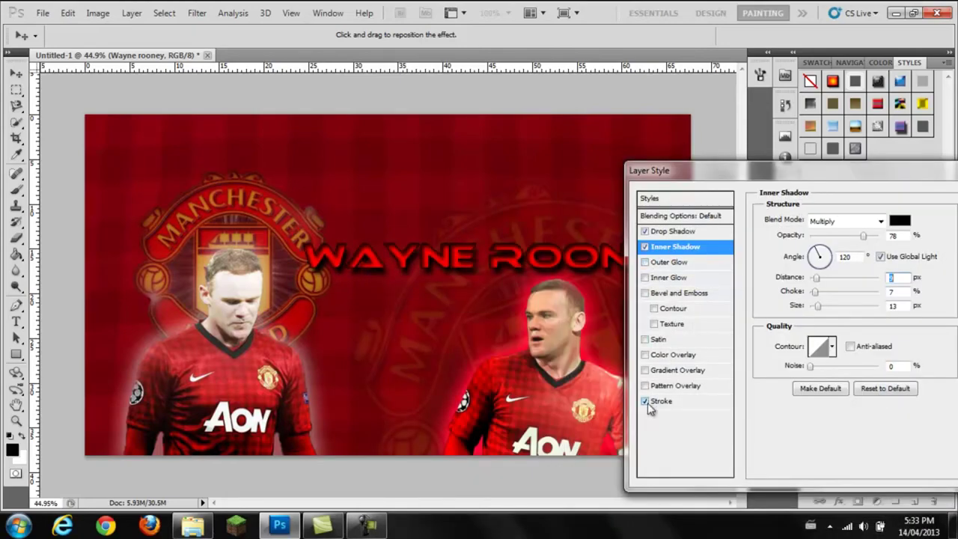
left_click(645, 370)
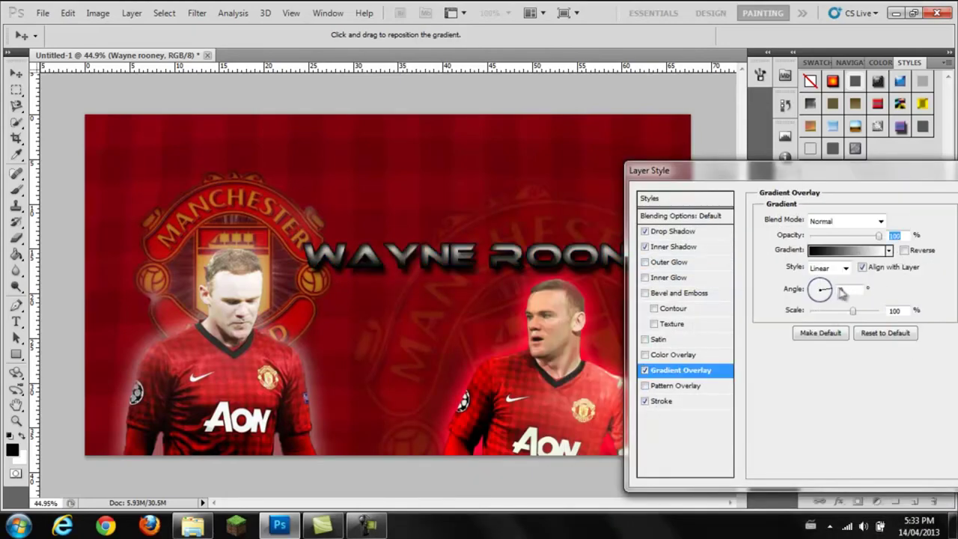
left_click(829, 289)
left_click(845, 220)
left_click(849, 177)
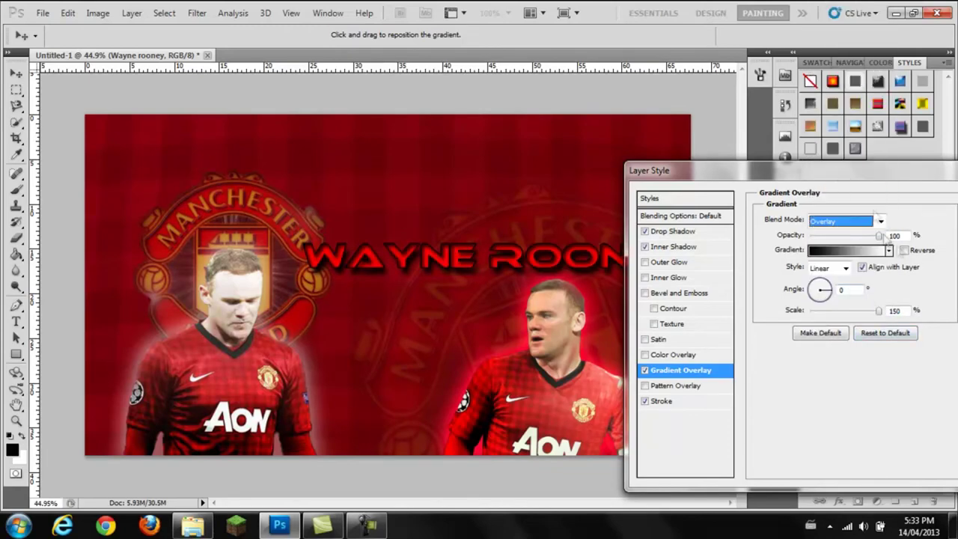
left_click(879, 310)
Set the title's overlay to a black-to-white gradient in Screen mode at 55% opacity
left_click(888, 250)
double_click(826, 329)
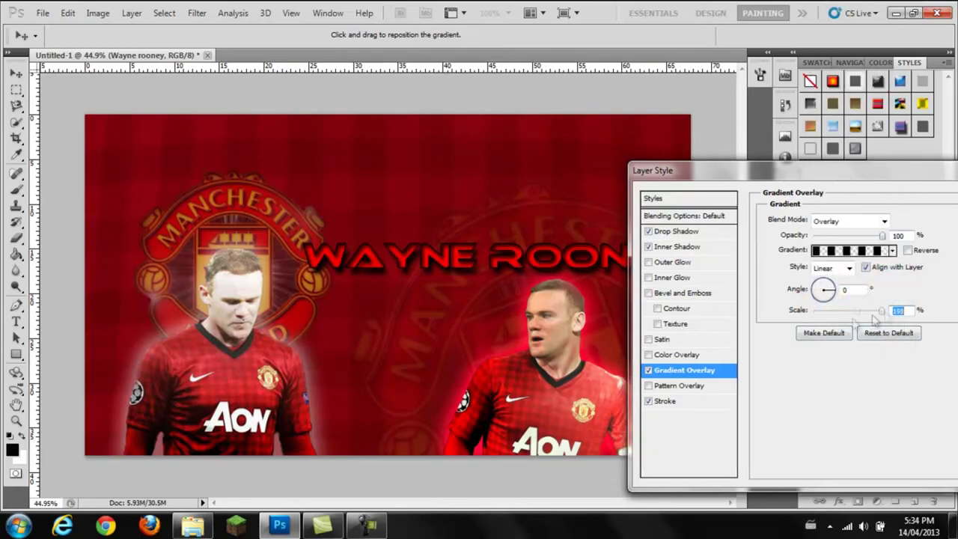
left_click(850, 220)
left_click(850, 121)
left_click(845, 220)
left_click(826, 9)
left_click(892, 250)
left_click(831, 273)
left_click(850, 221)
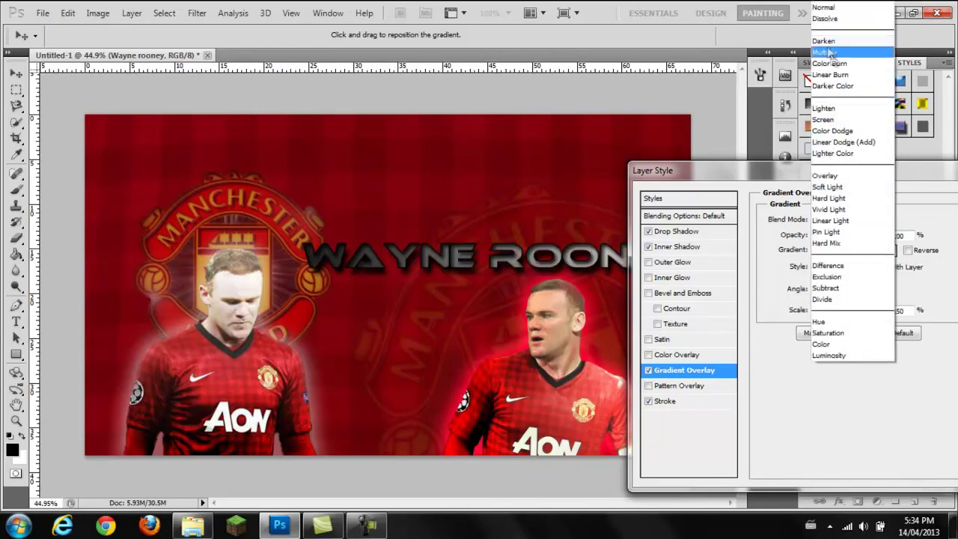
left_click(846, 120)
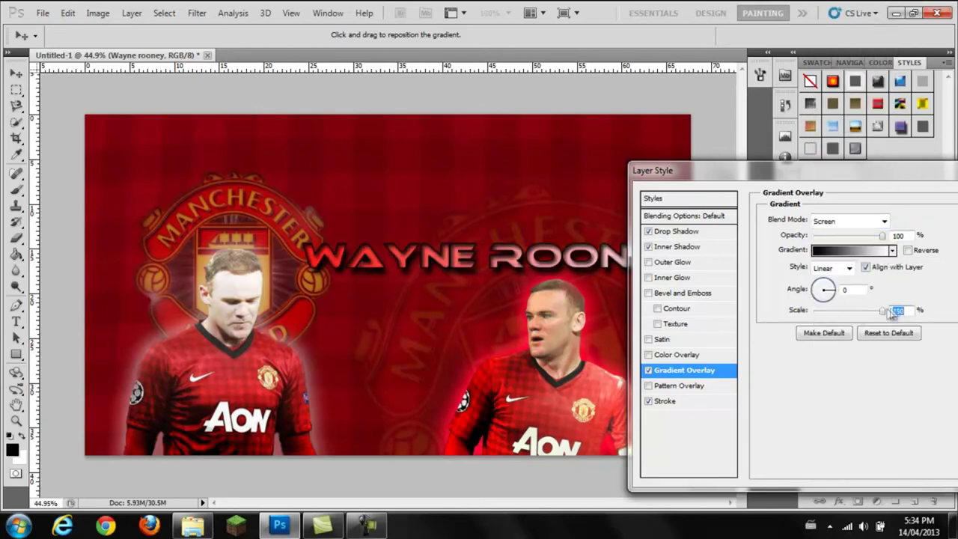
left_click_drag(882, 235, 851, 235)
Apply the title's layer styles and start Save As in the Pictures library
mouse_move(869, 177)
left_mouse_down()
mouse_move(947, 364)
mouse_move(848, 265)
mouse_move(909, 395)
mouse_move(679, 243)
left_mouse_up()
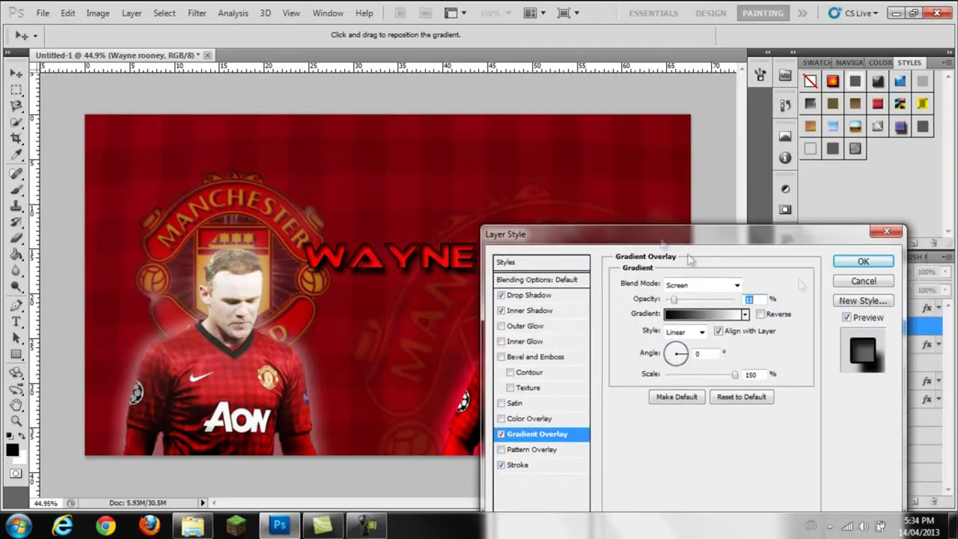
left_click(863, 261)
left_click(43, 12)
left_click(75, 222)
double_click(407, 160)
left_click_drag(554, 139, 559, 225)
Save the wallpaper as RooneyBG.psd in the Projects folder with default Photoshop format options
double_click(257, 214)
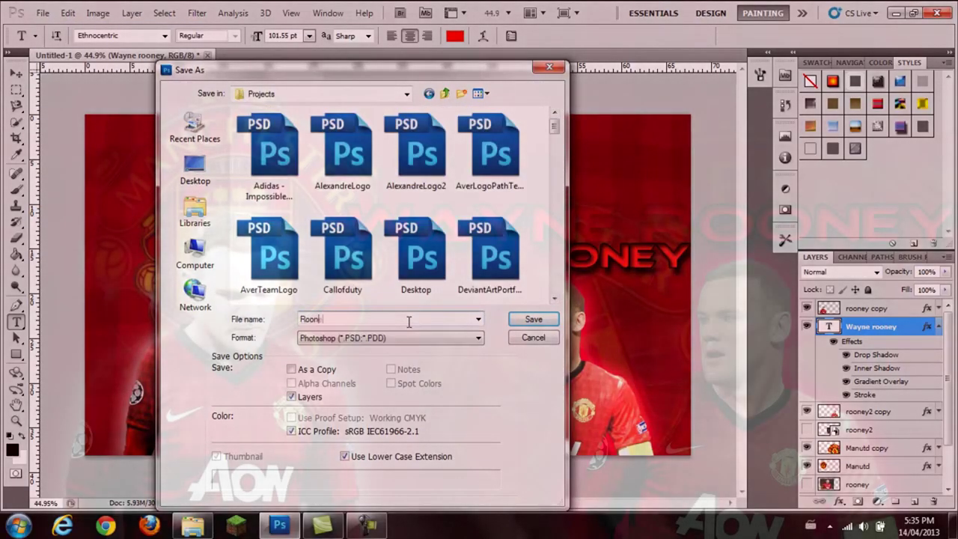
type("Rooney")
left_click(534, 319)
left_click(631, 163)
left_click(42, 13)
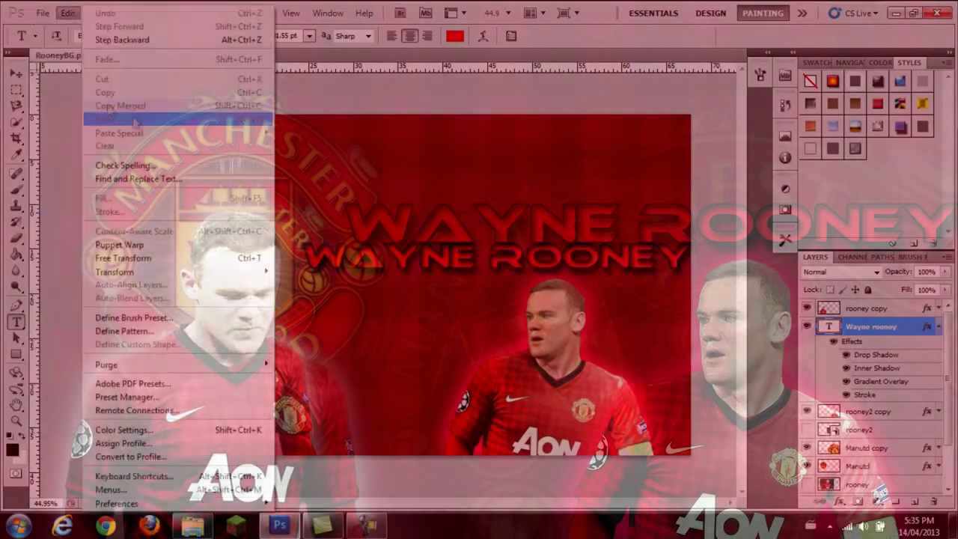
left_click(75, 223)
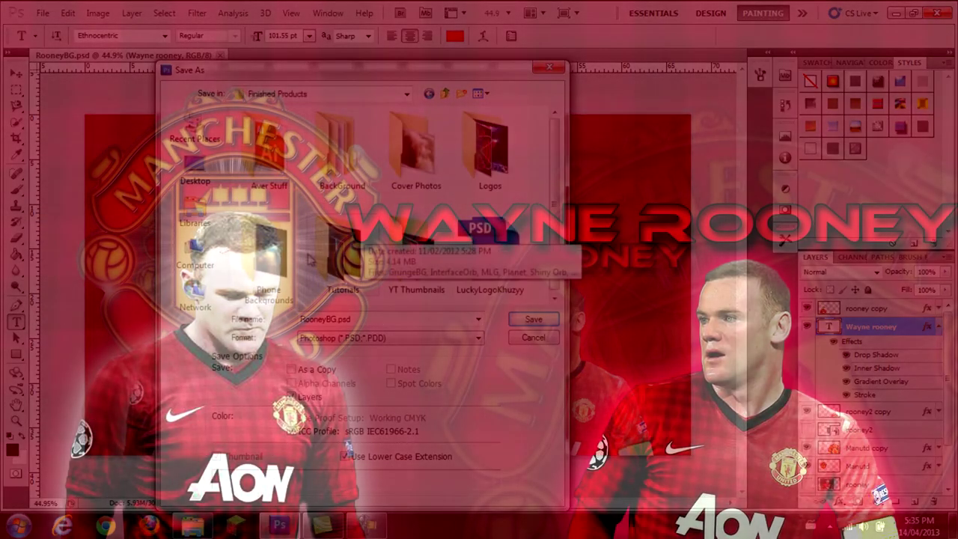